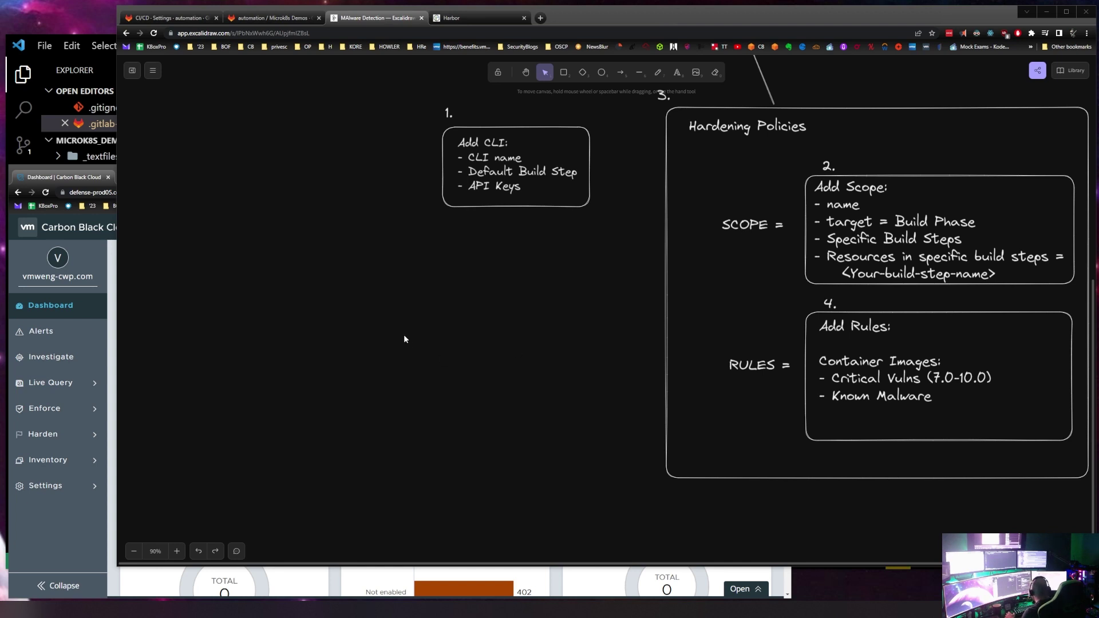
# Switch to Carbon Black Cloud and open the CLI configuration list for the Kubernetes clusters in the inventory.
pyautogui.scroll(-1, 404, 339)
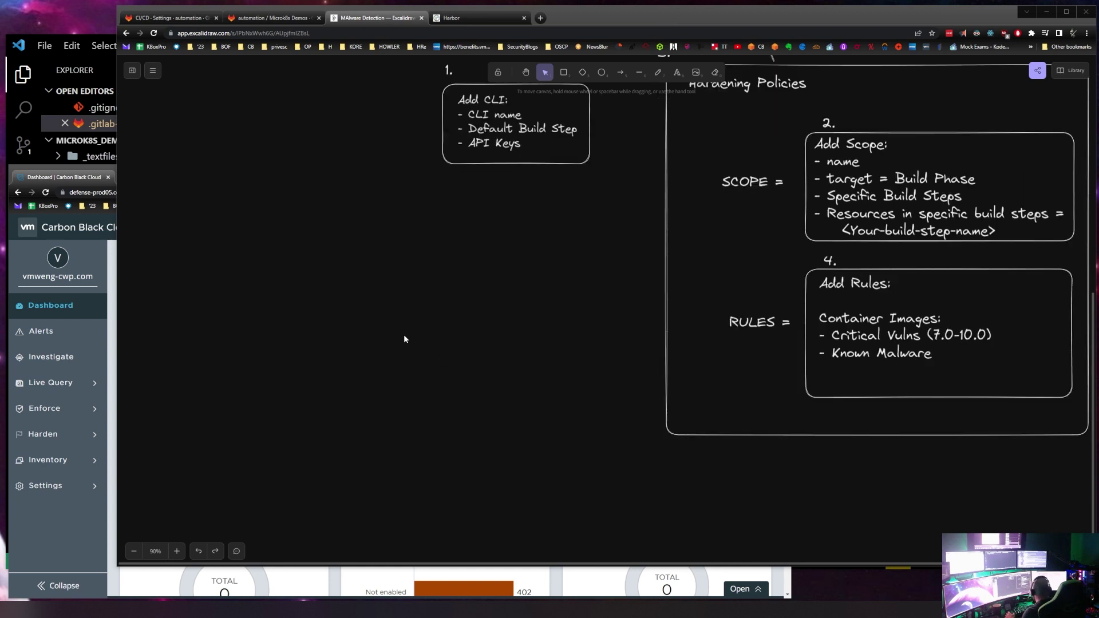
pyautogui.click(74, 540)
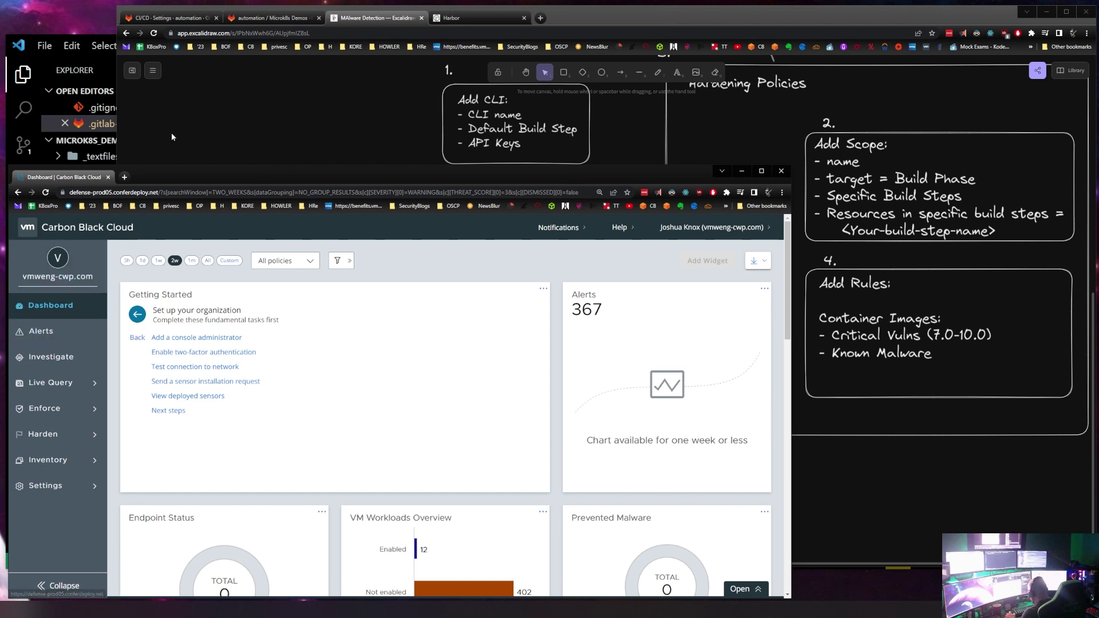
pyautogui.click(47, 461)
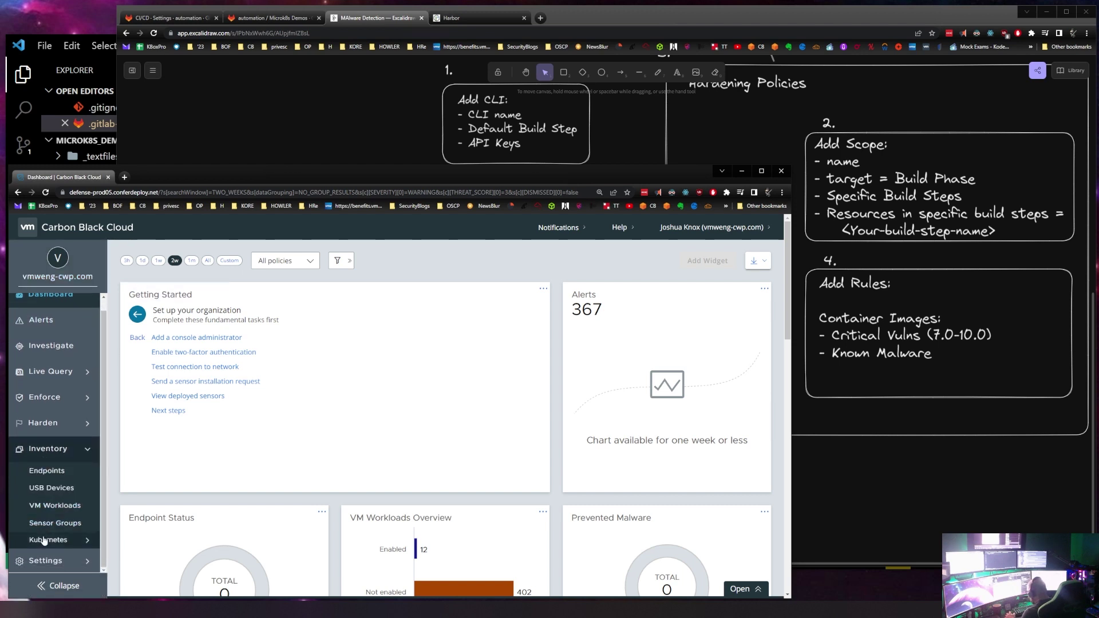
pyautogui.click(45, 538)
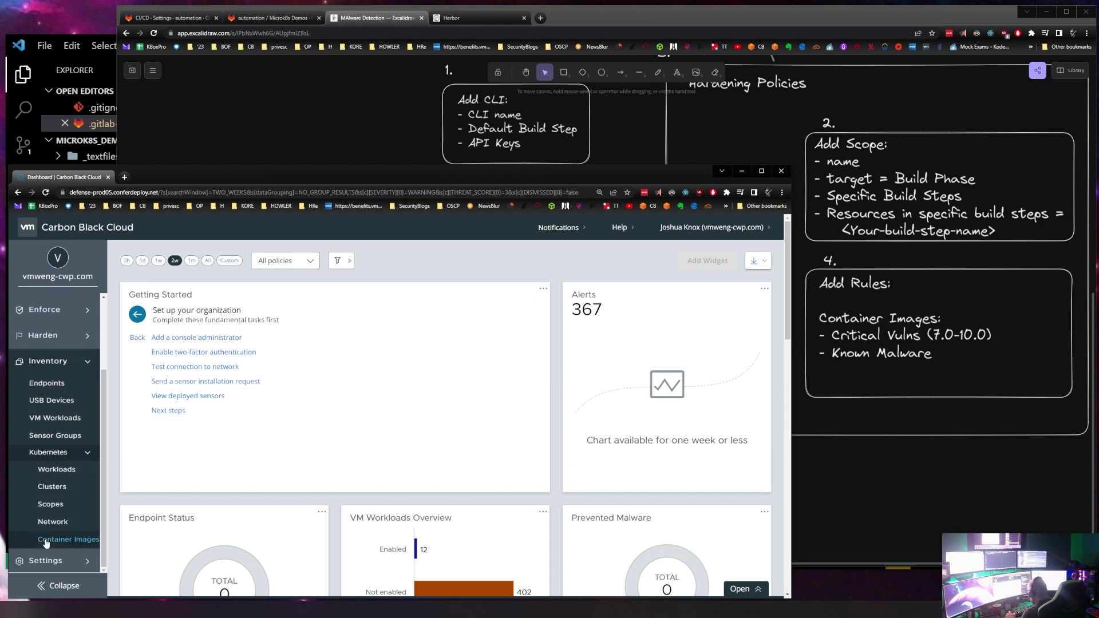
pyautogui.click(53, 489)
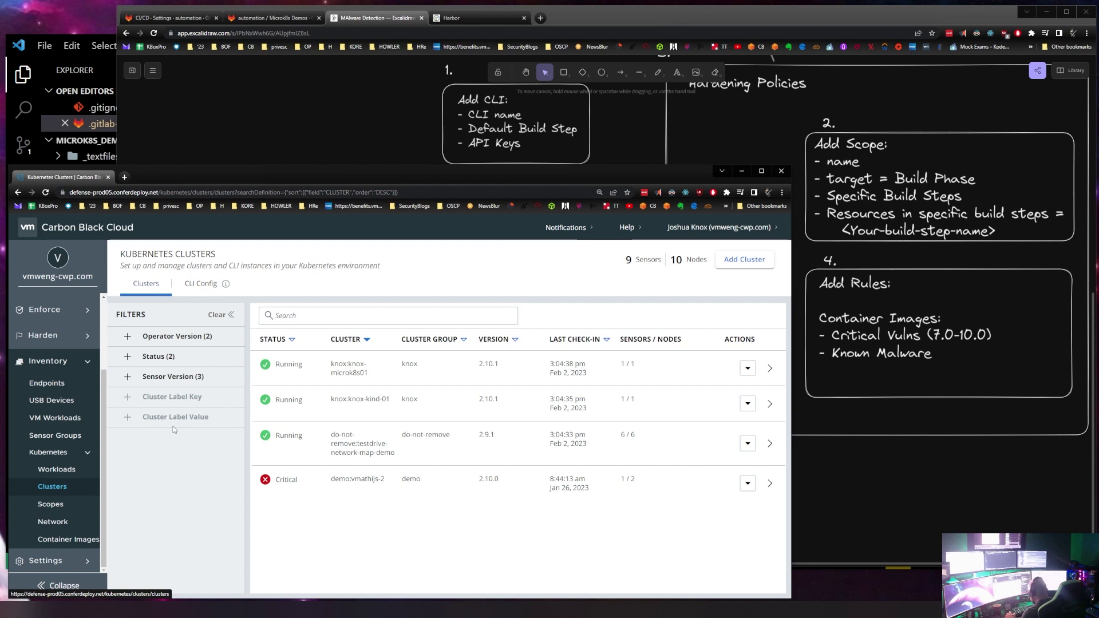
pyautogui.click(206, 288)
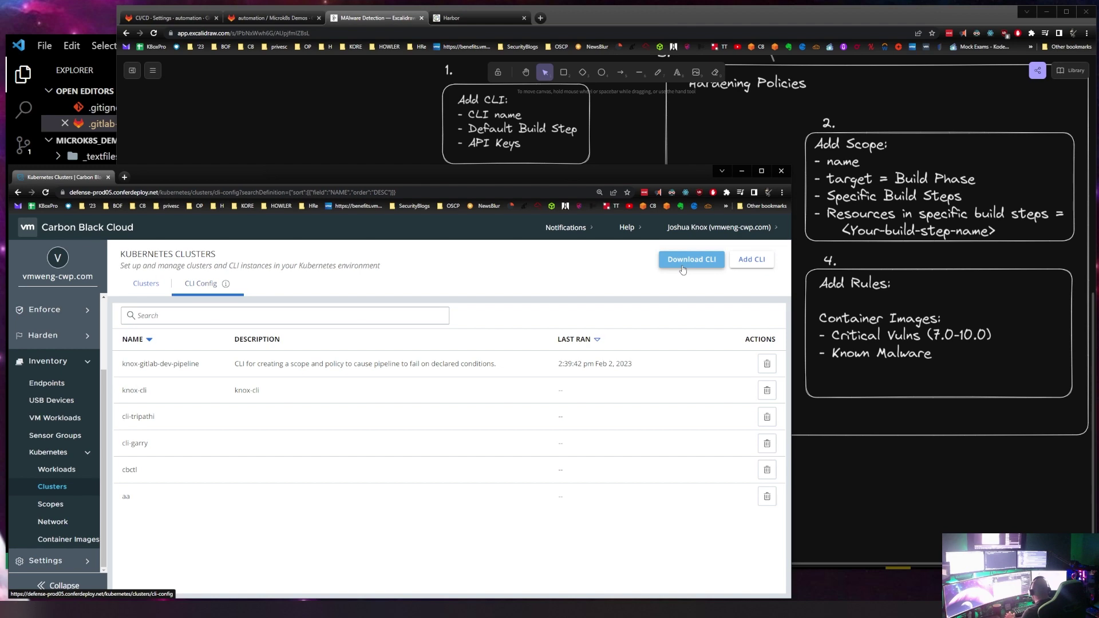
# Start adding a CLI and define its name, default build step and description all as knox-gitlab-dev-pipeline-test.
pyautogui.click(749, 262)
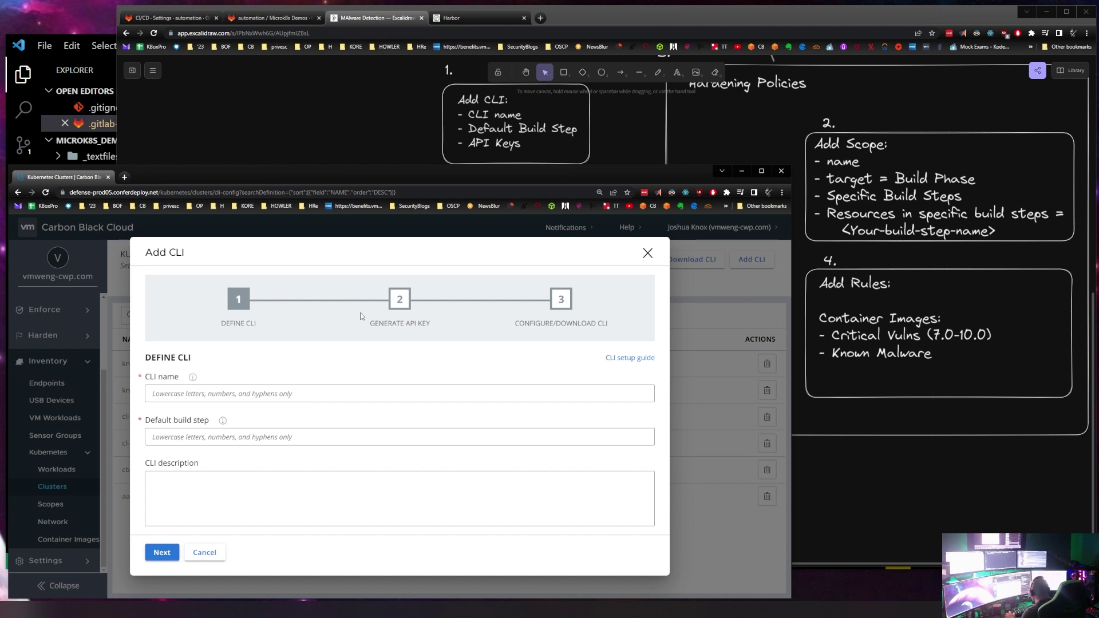
pyautogui.rightClick(169, 395)
pyautogui.click(175, 457)
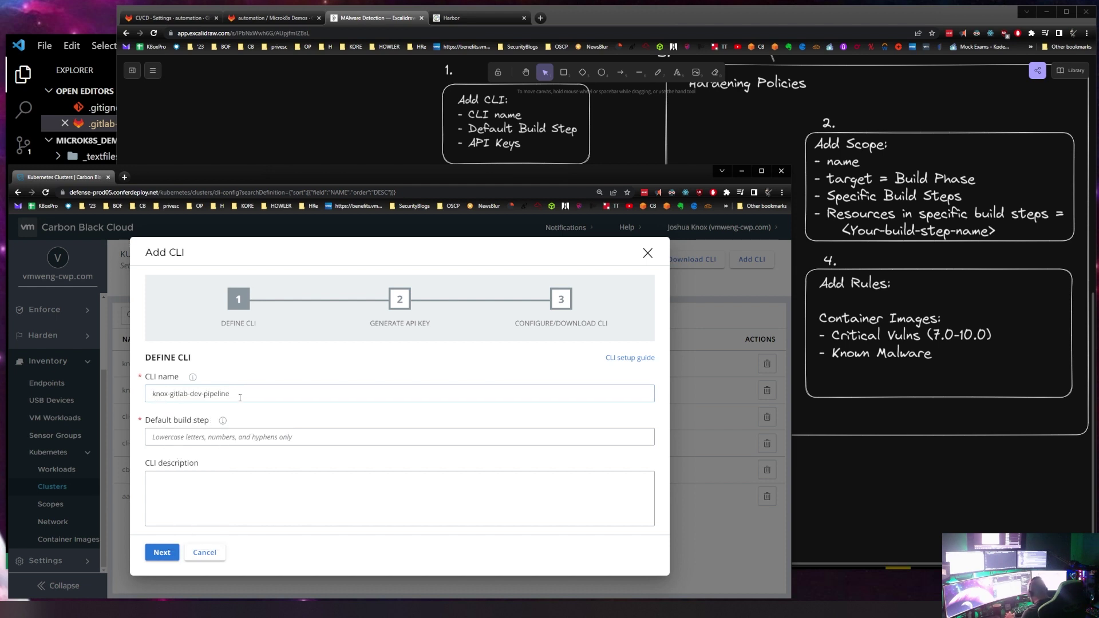
pyautogui.write('-test')
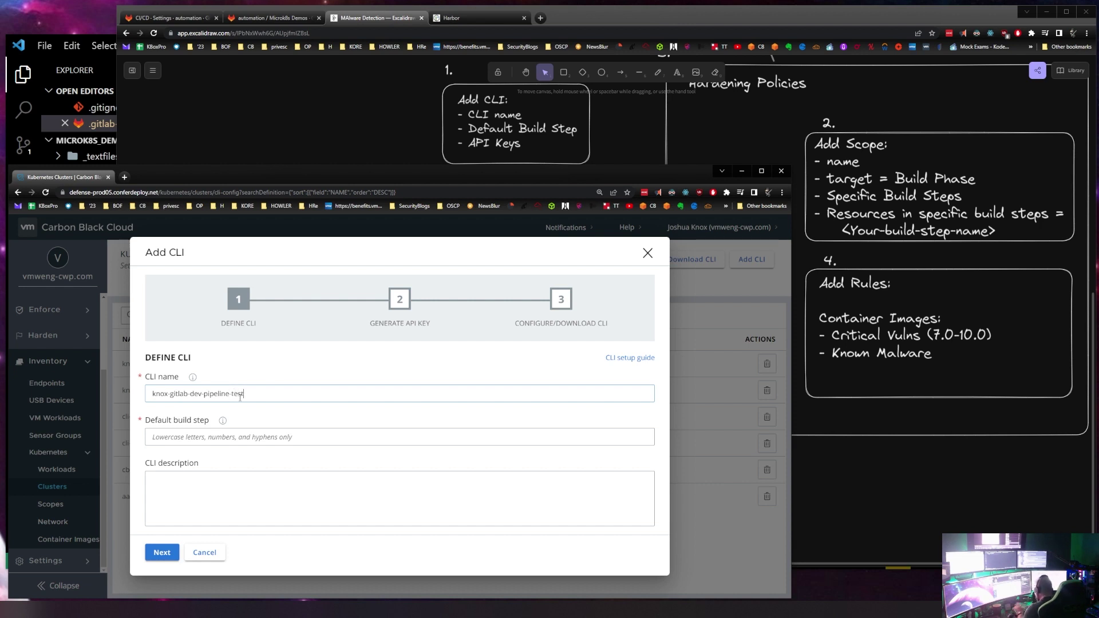
pyautogui.rightClick(184, 440)
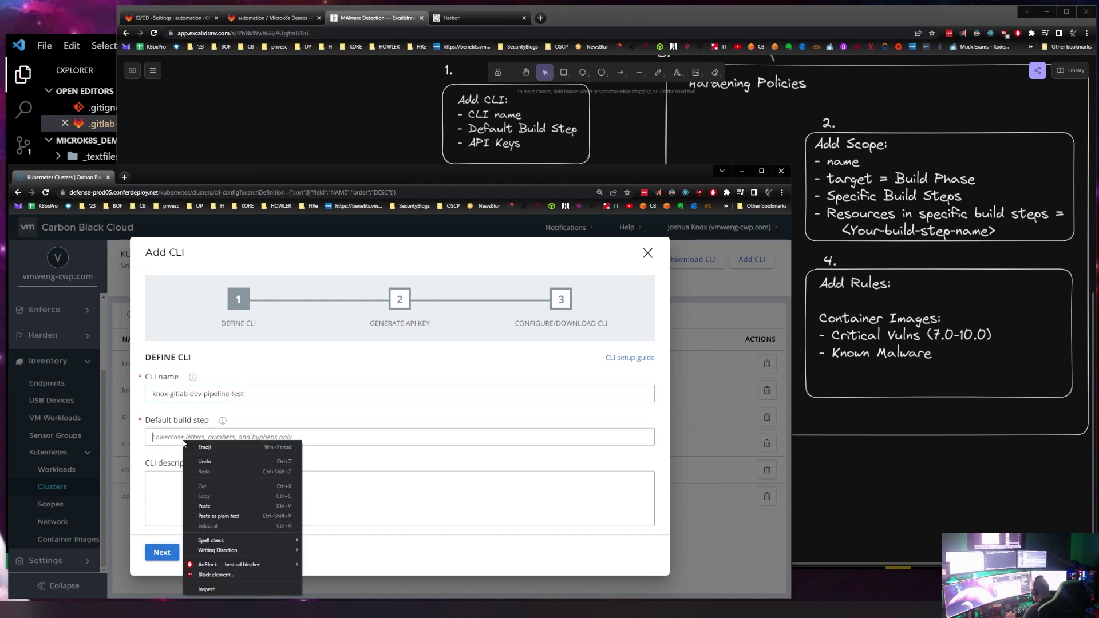
pyautogui.click(204, 505)
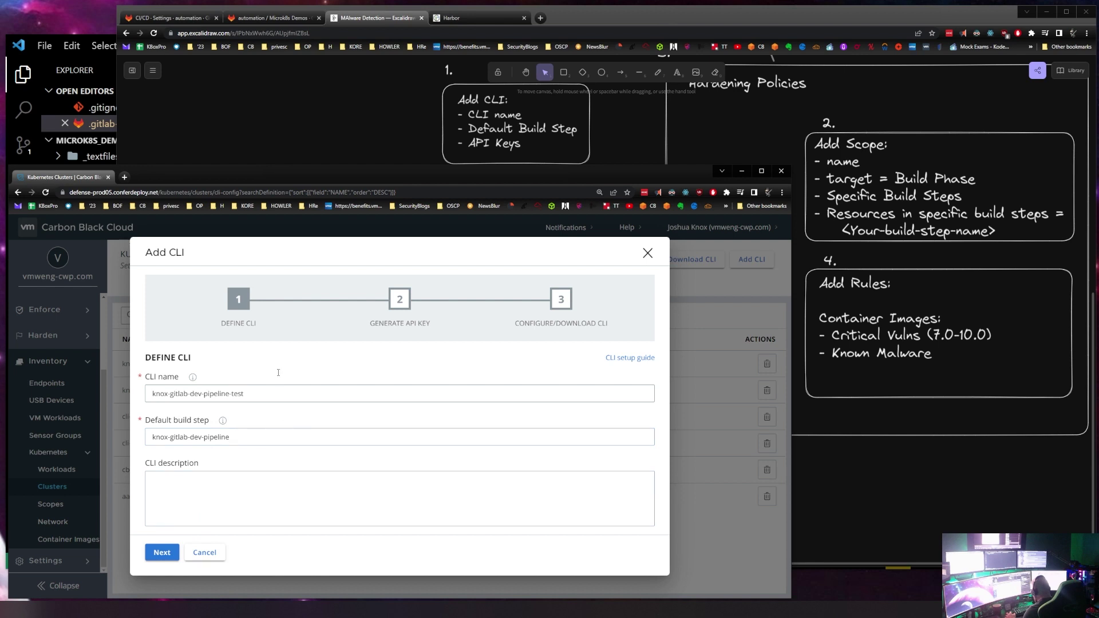
pyautogui.write('-test')
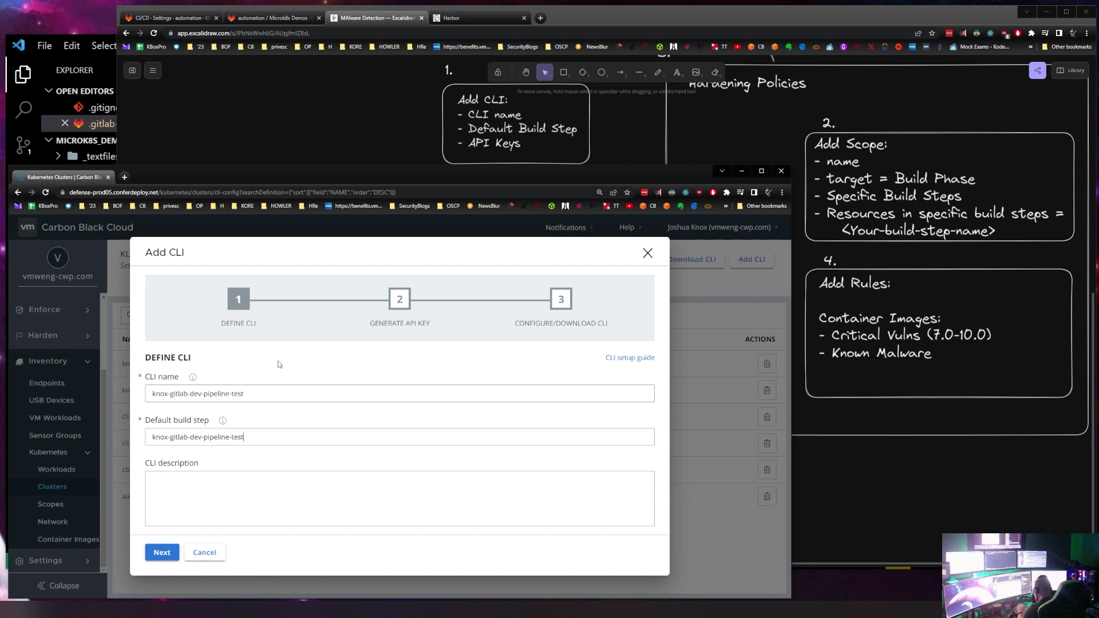
pyautogui.rightClick(197, 489)
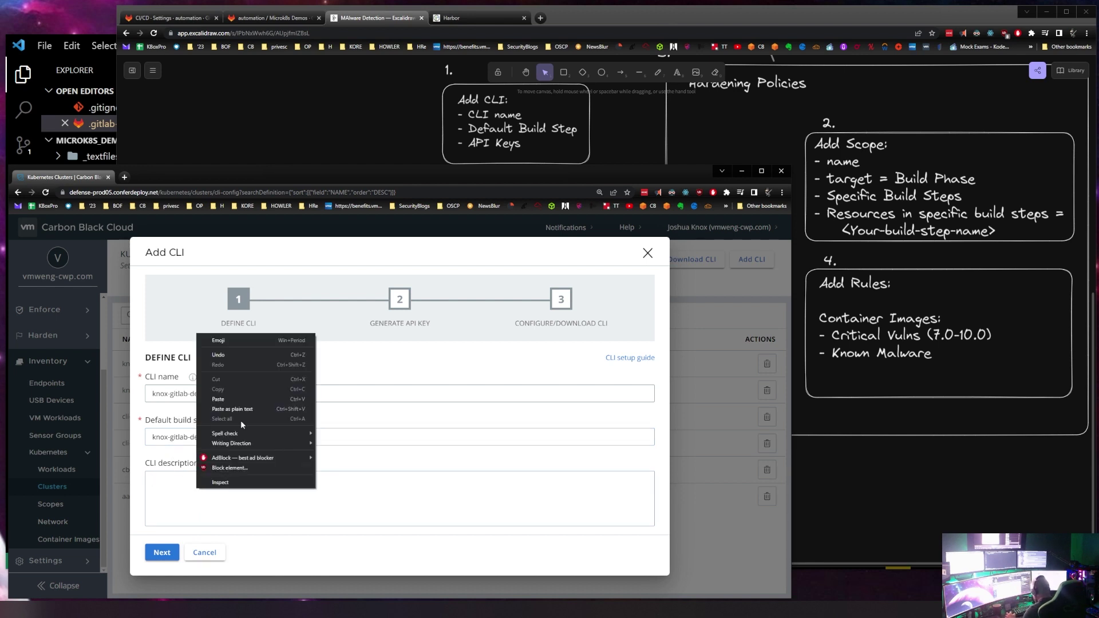
pyautogui.click(217, 401)
pyautogui.write('-test')
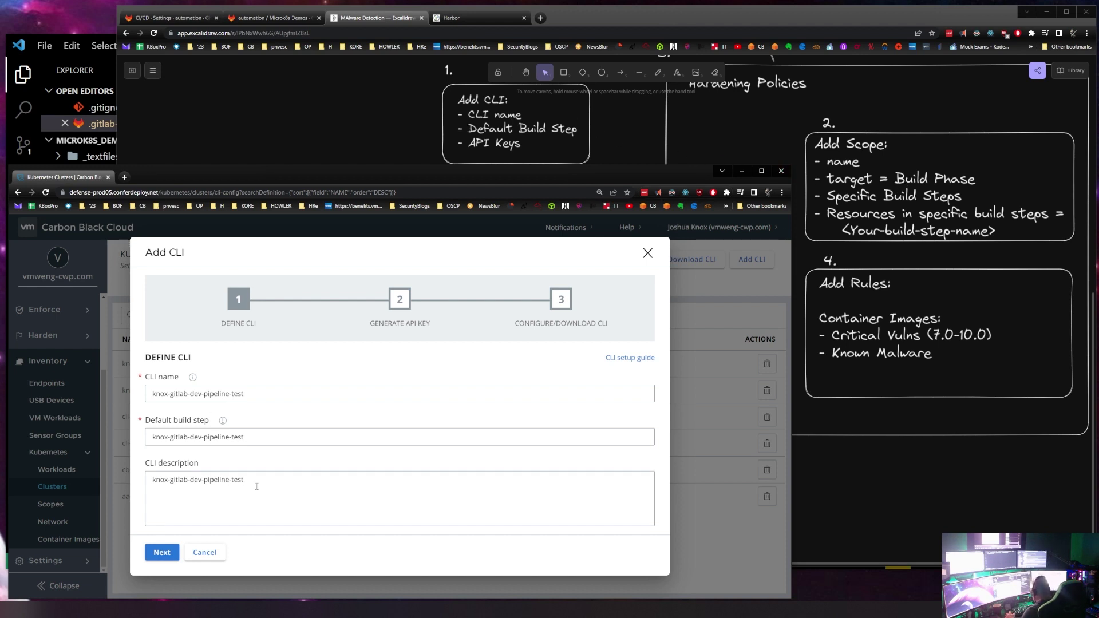
pyautogui.click(154, 554)
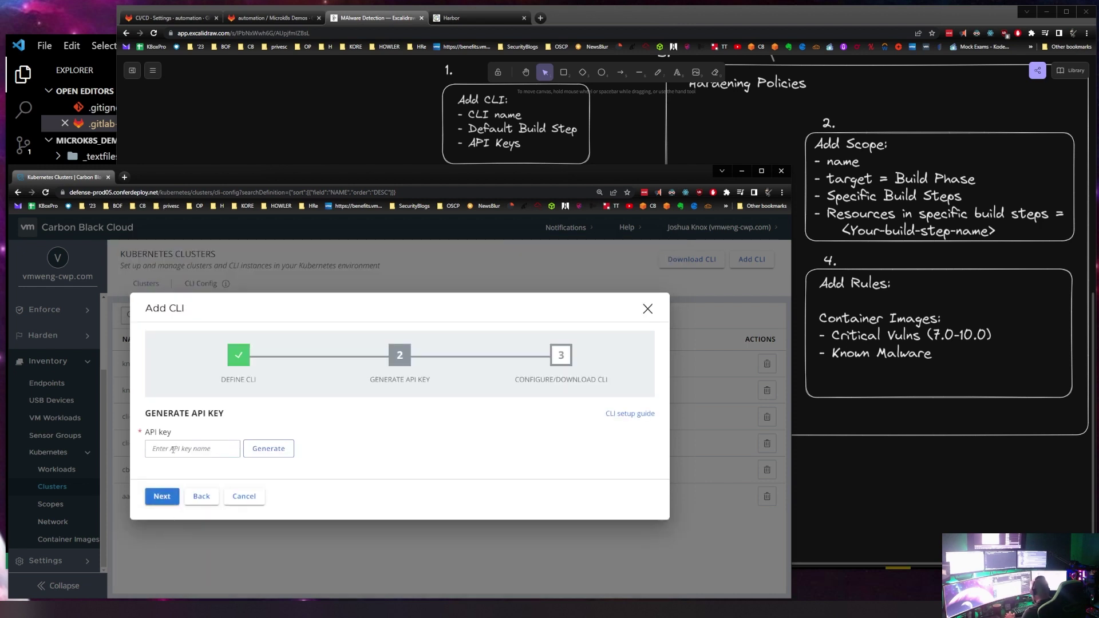
# Generate an API key named knox-gitlab-dev-pipeline-test and continue to the CLI client configuration stage.
pyautogui.rightClick(167, 448)
pyautogui.click(191, 358)
pyautogui.write('-test')
pyautogui.click(268, 452)
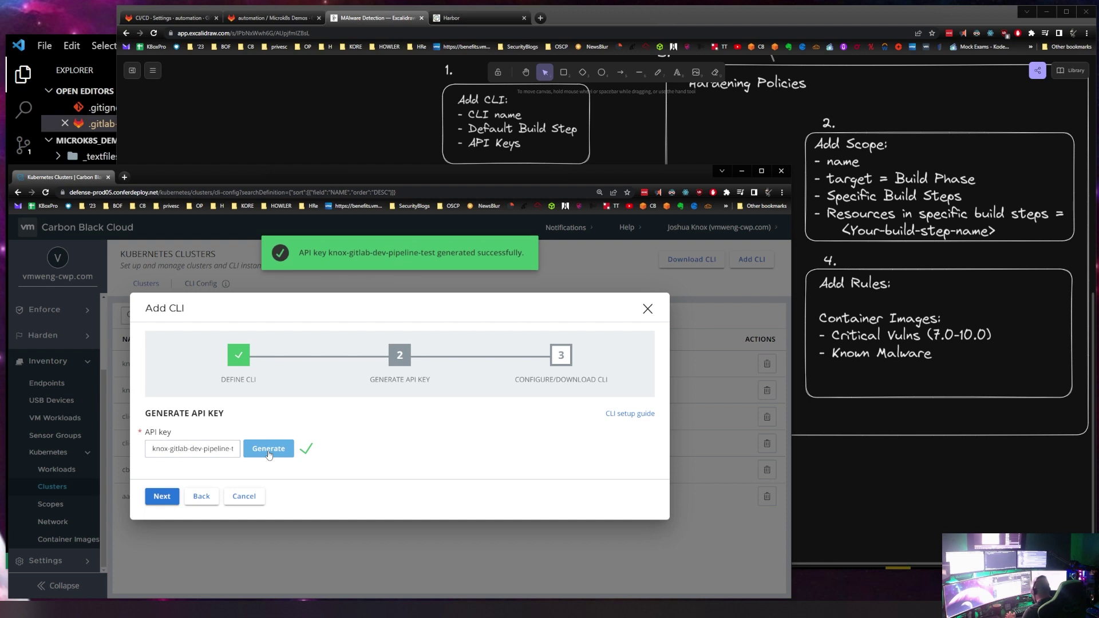
pyautogui.click(158, 496)
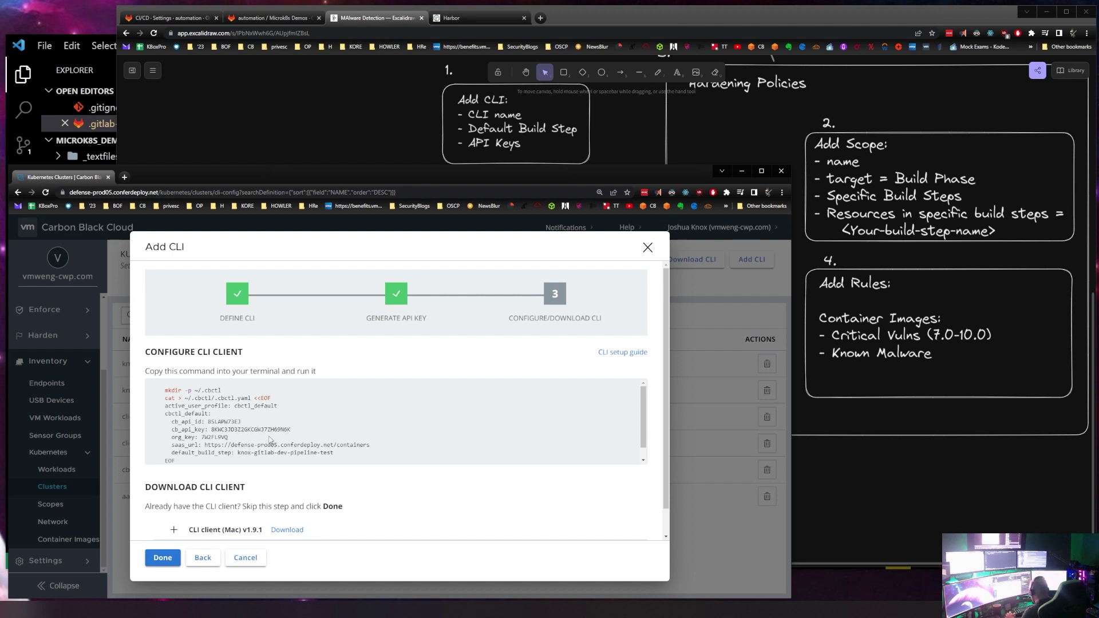
# Highlight the whole generated command block for configuring the CLI client.
pyautogui.moveTo(186, 461); pyautogui.dragTo(150, 389)
pyautogui.click(185, 465)
pyautogui.moveTo(185, 464); pyautogui.dragTo(156, 389)
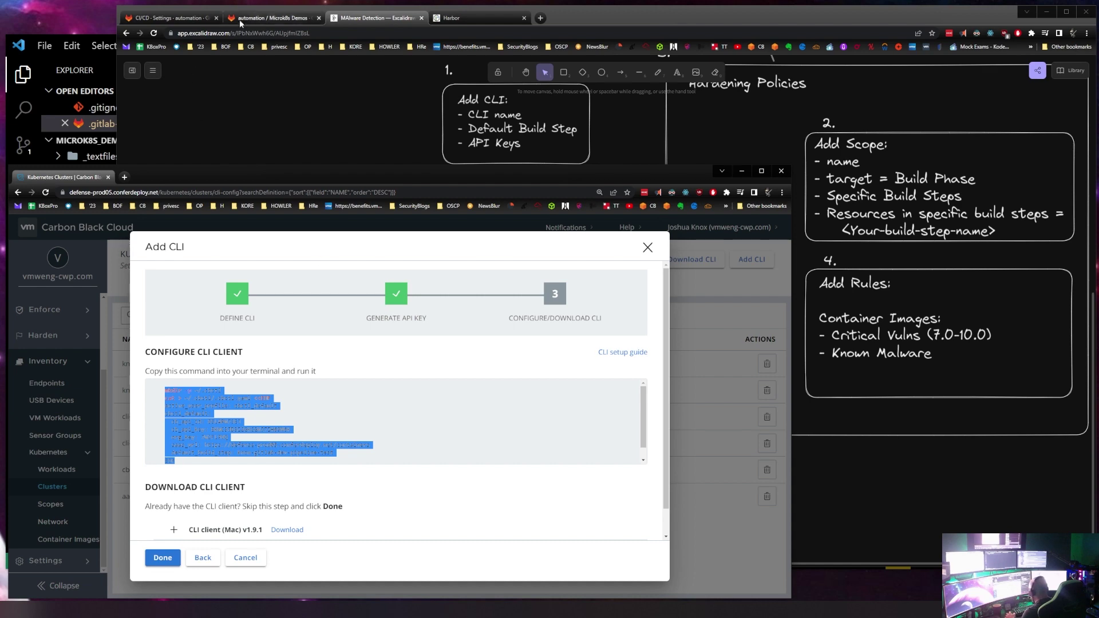
# Switch to GitLab and examine the automation group's CI/CD variables, comparing them with the CLI configuration values and the Microk8s Demos project's group.
pyautogui.moveTo(156, 21)
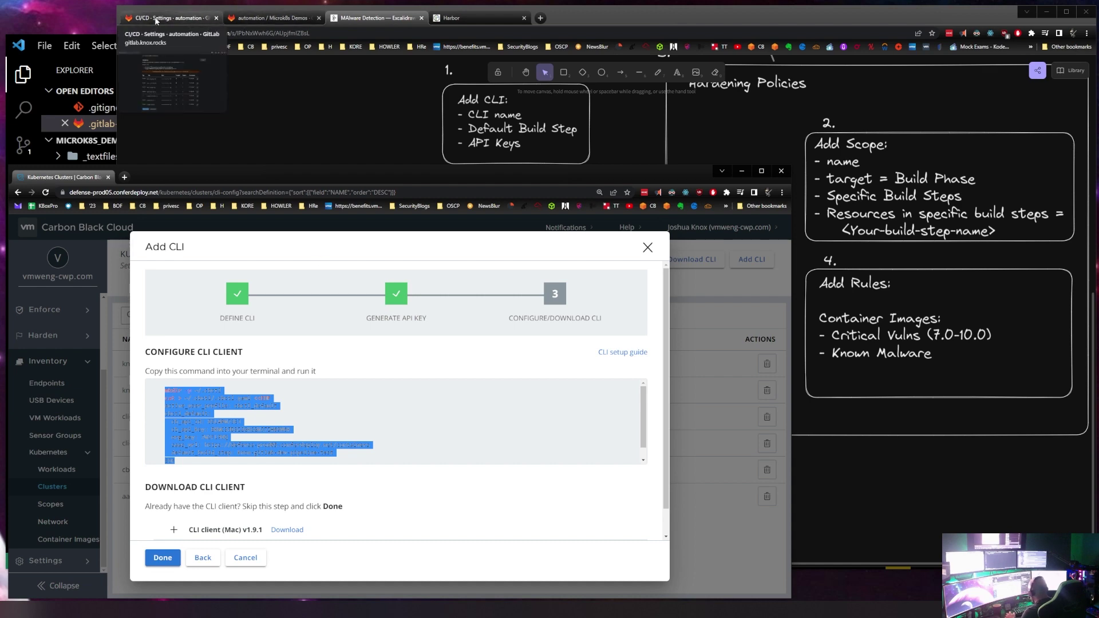
pyautogui.click(160, 20)
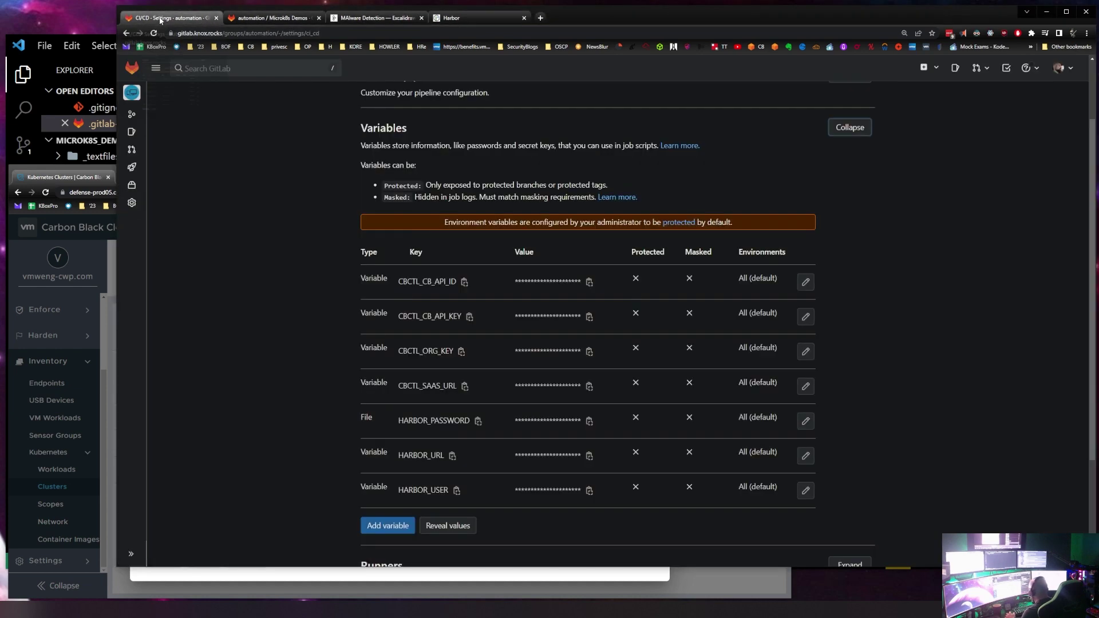
pyautogui.scroll(3, 264, 132)
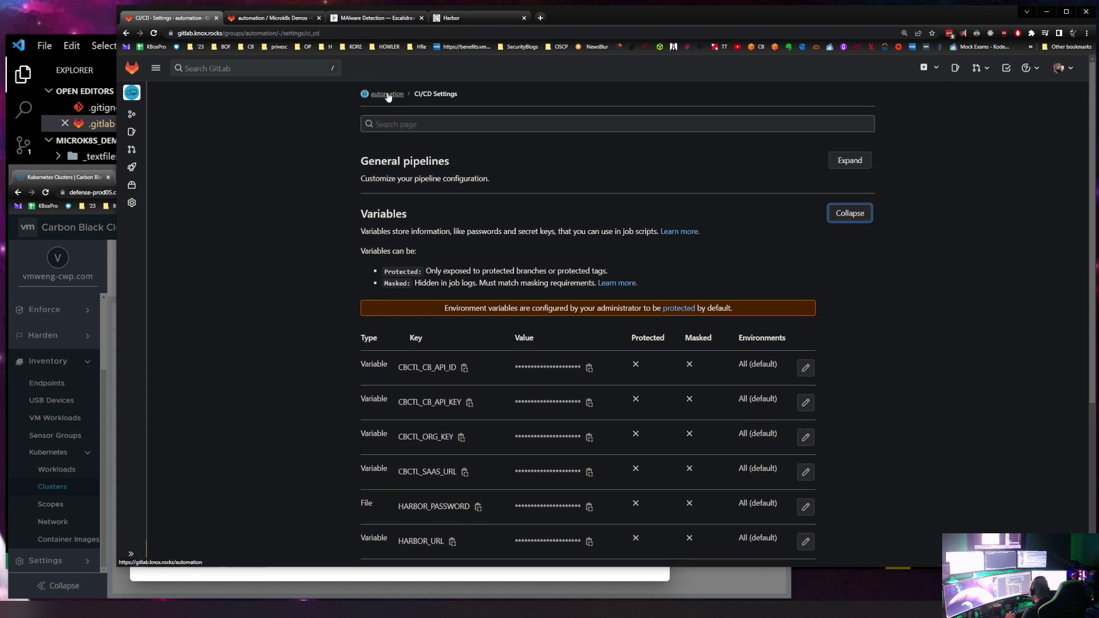
pyautogui.click(256, 19)
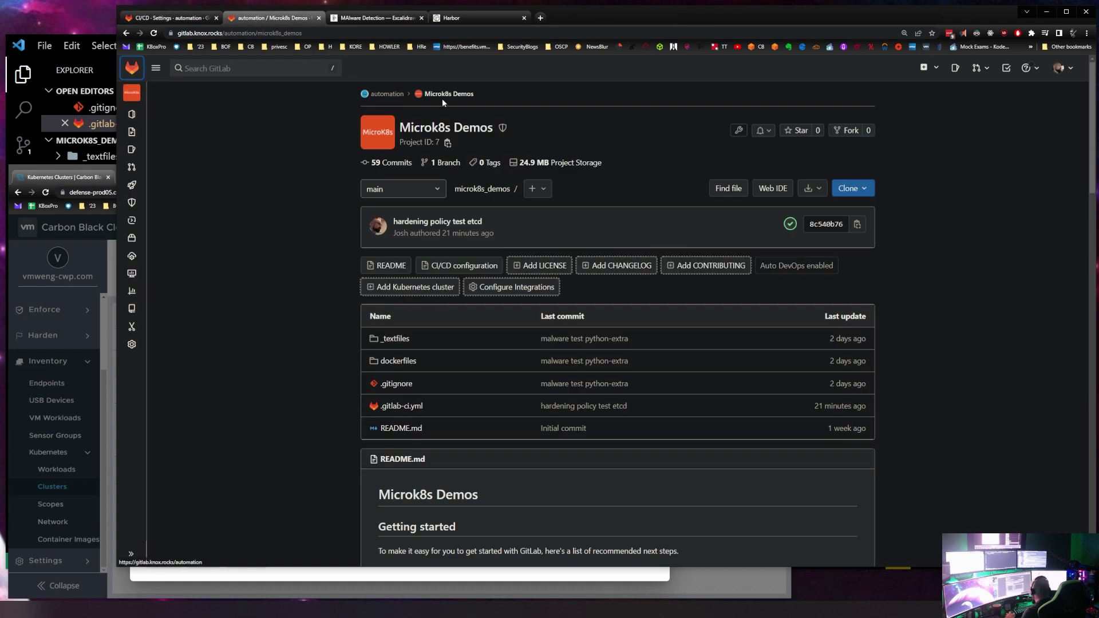
pyautogui.click(171, 17)
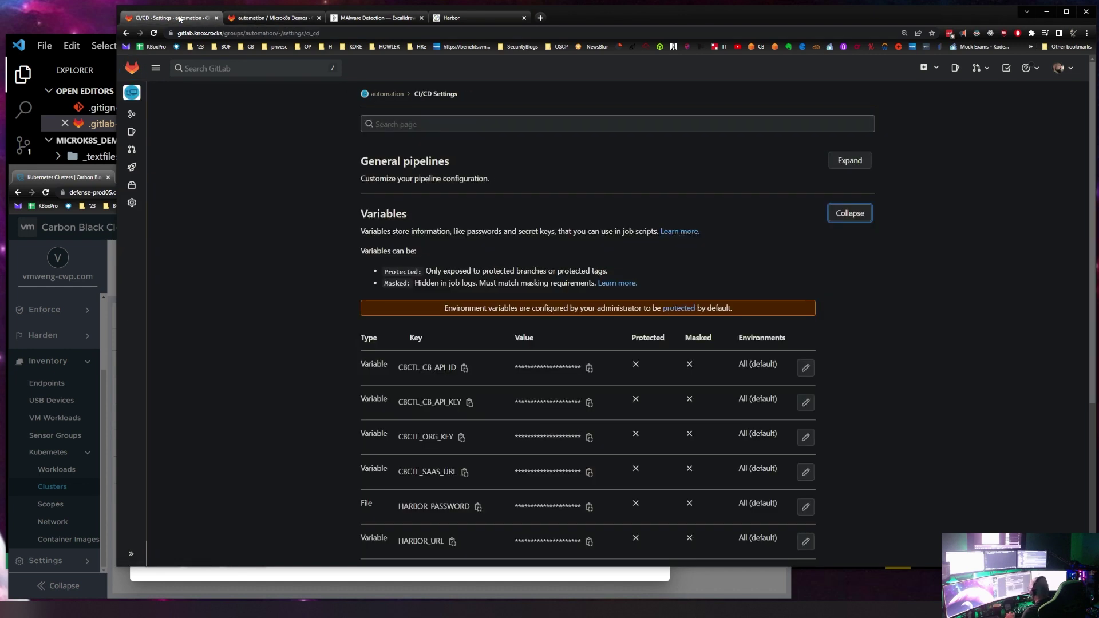
pyautogui.scroll(-2, 369, 240)
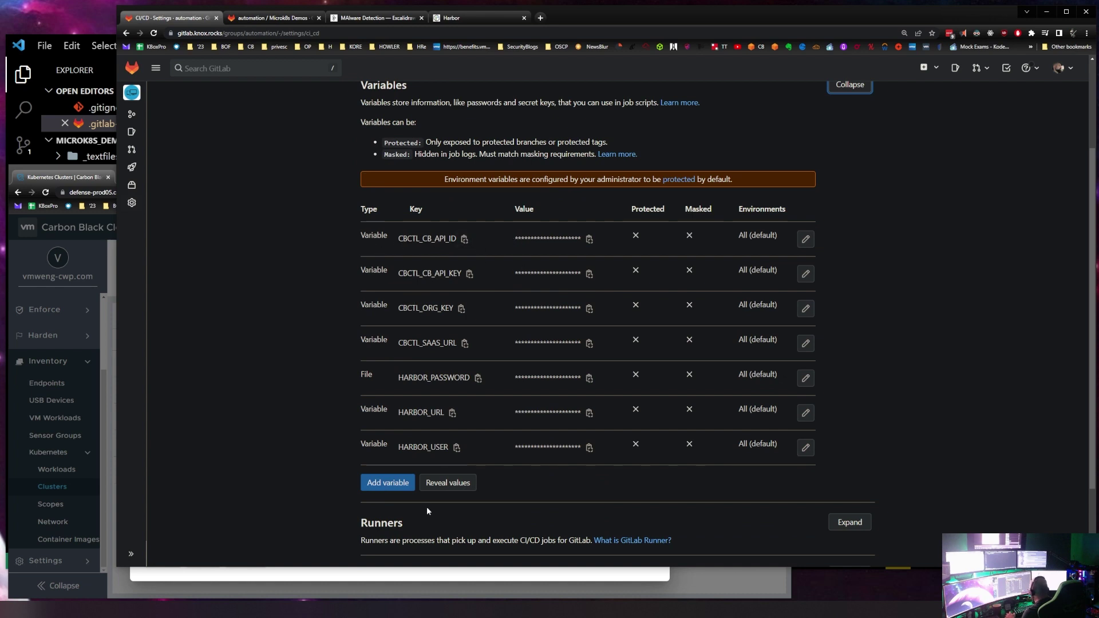
pyautogui.click(346, 574)
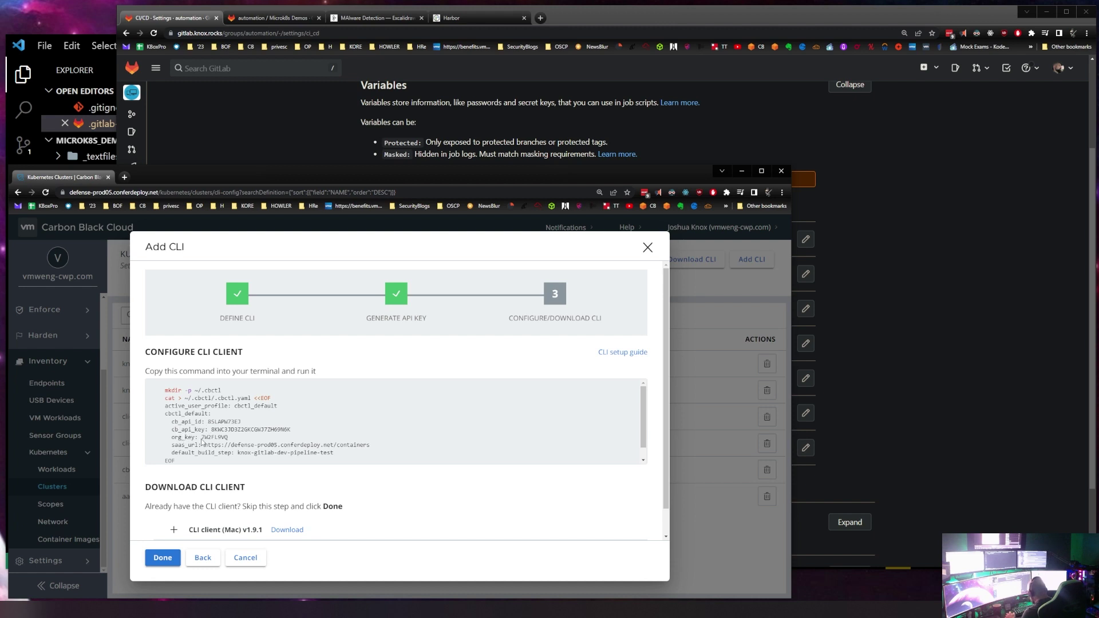
pyautogui.click(207, 114)
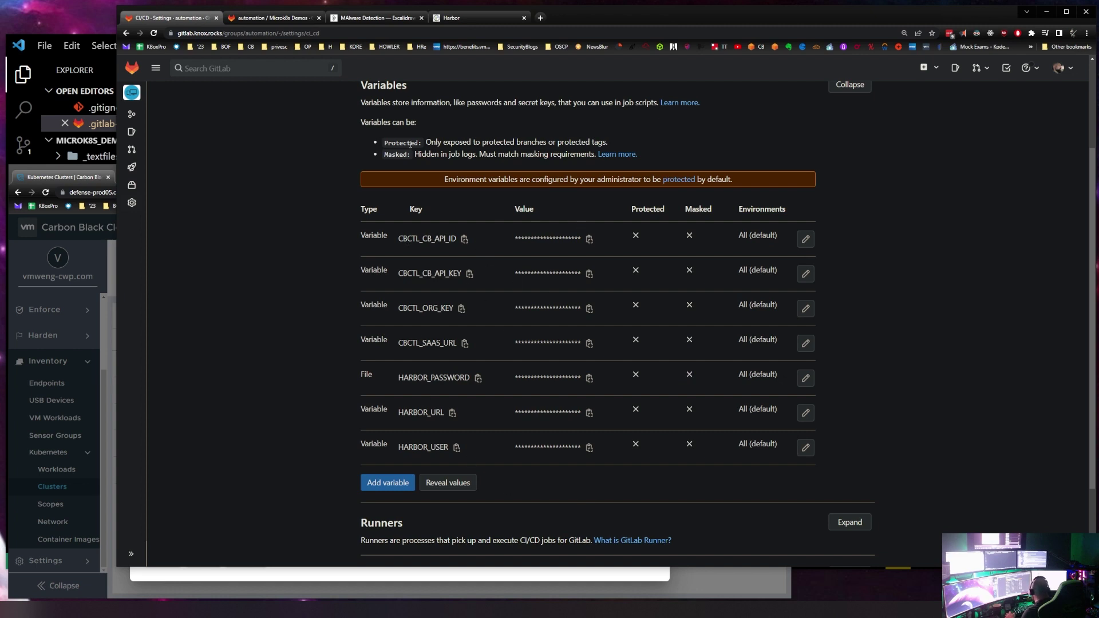
pyautogui.click(273, 18)
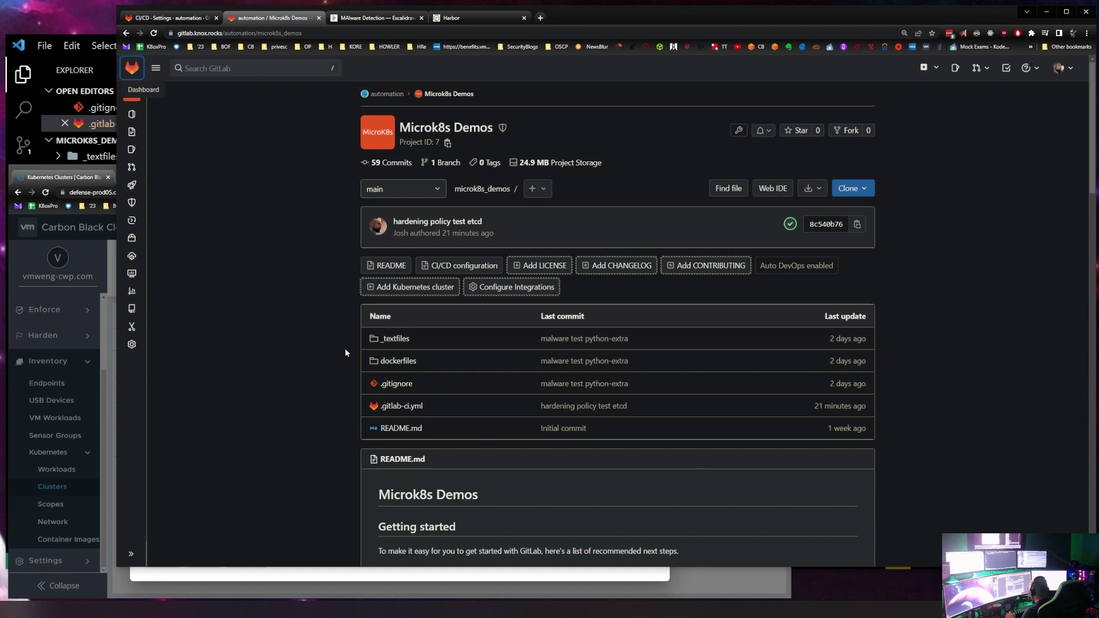
pyautogui.click(179, 18)
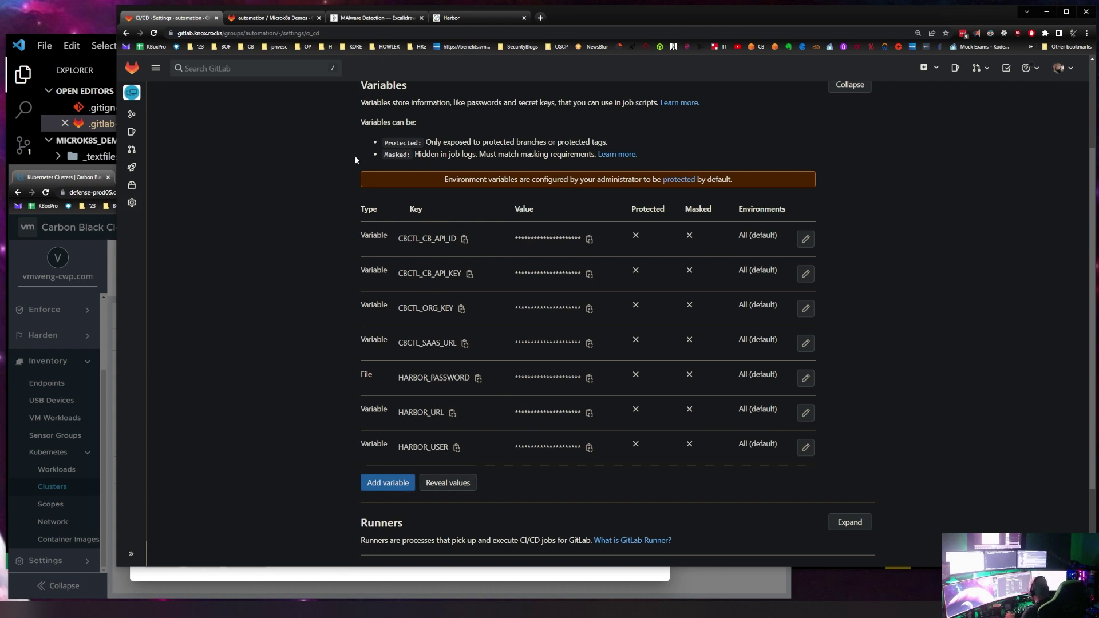
pyautogui.scroll(3, 355, 159)
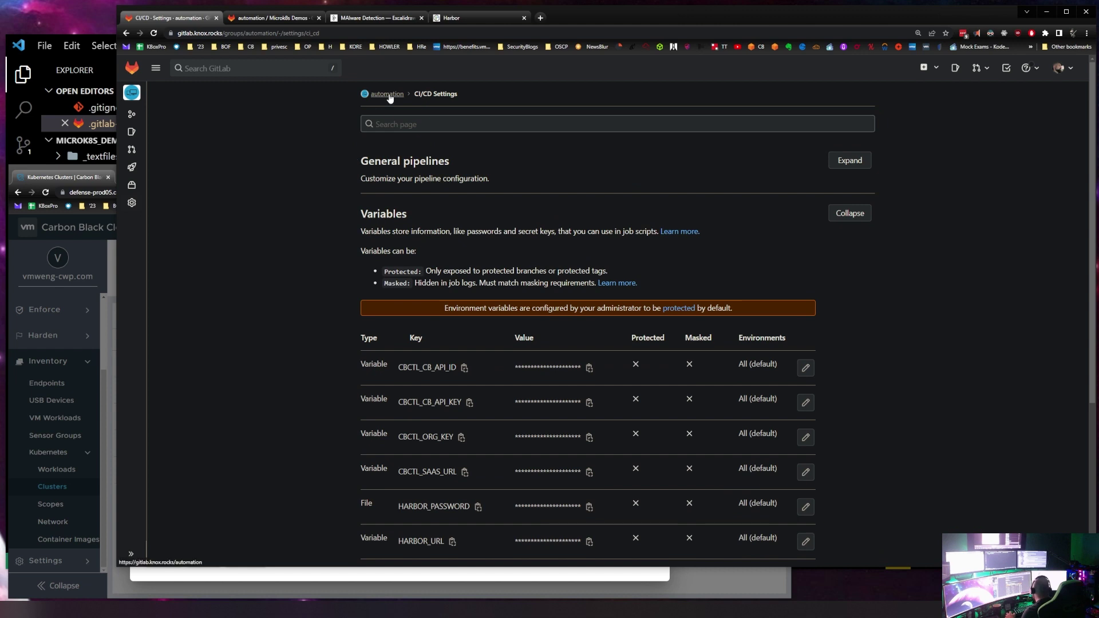
pyautogui.click(266, 20)
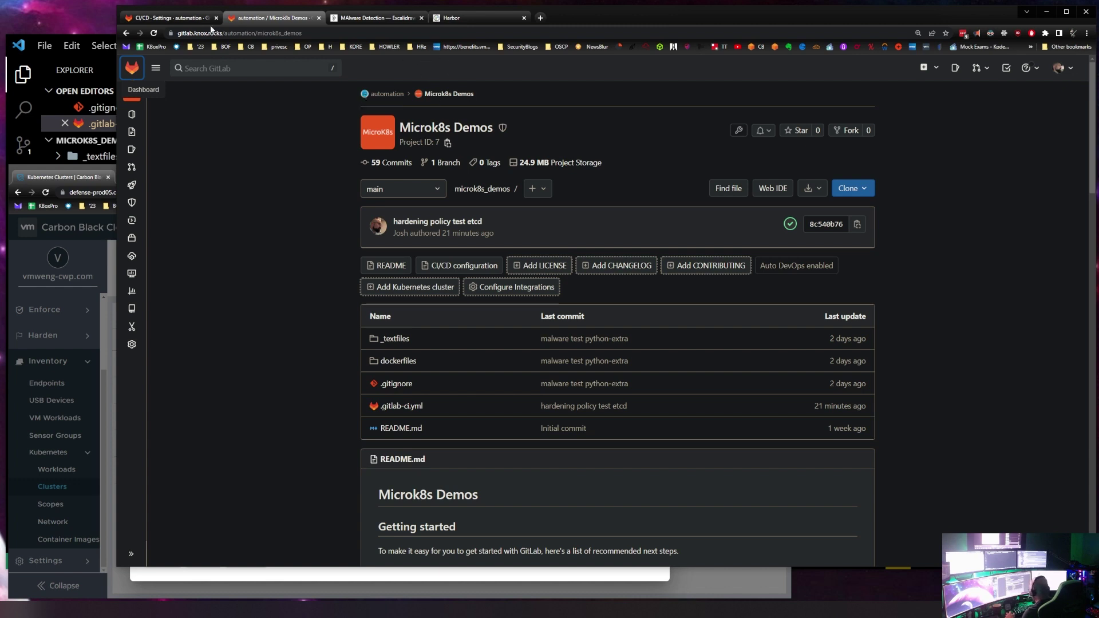
pyautogui.click(161, 19)
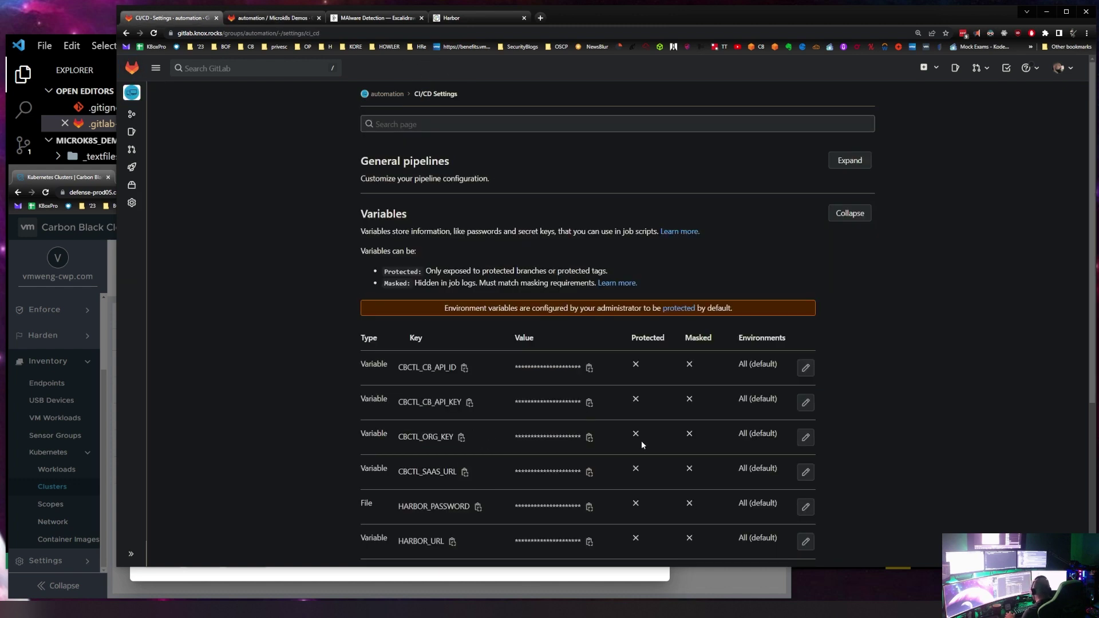
# Return to Carbon Black Cloud, cancel adding the CLI, and check the Excalidraw diagram for the scope and hardening policy plan.
pyautogui.click(482, 577)
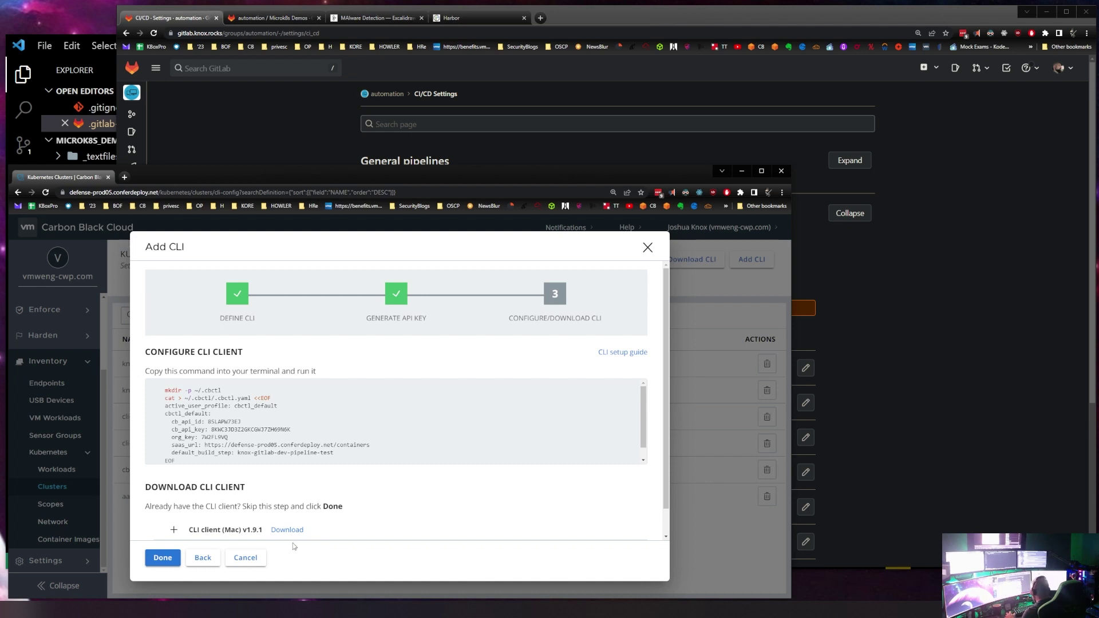
pyautogui.click(254, 562)
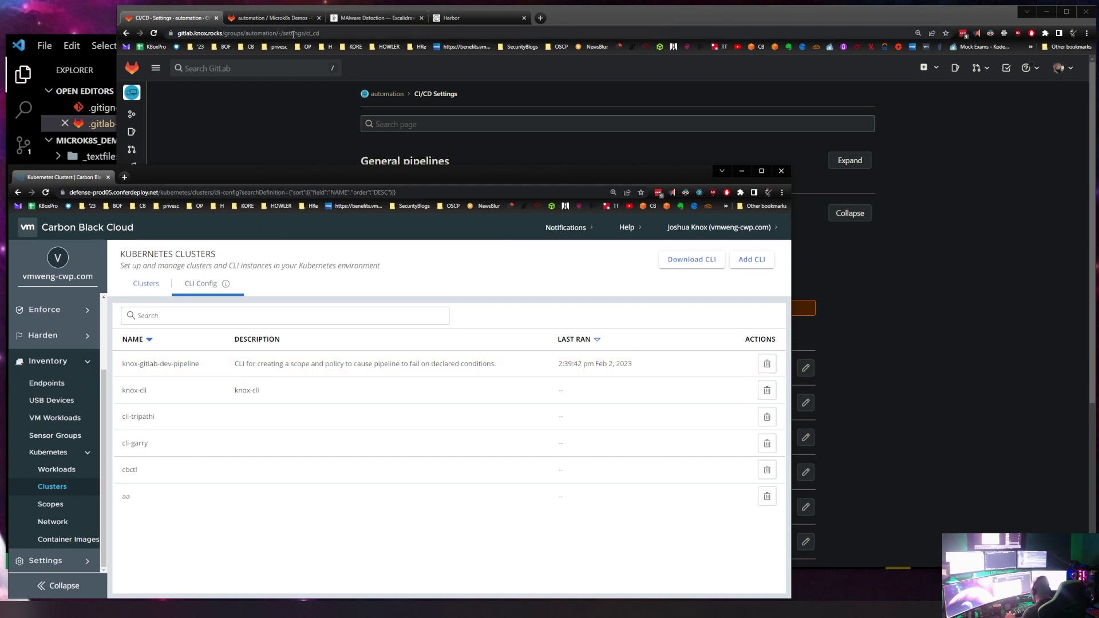
pyautogui.click(364, 18)
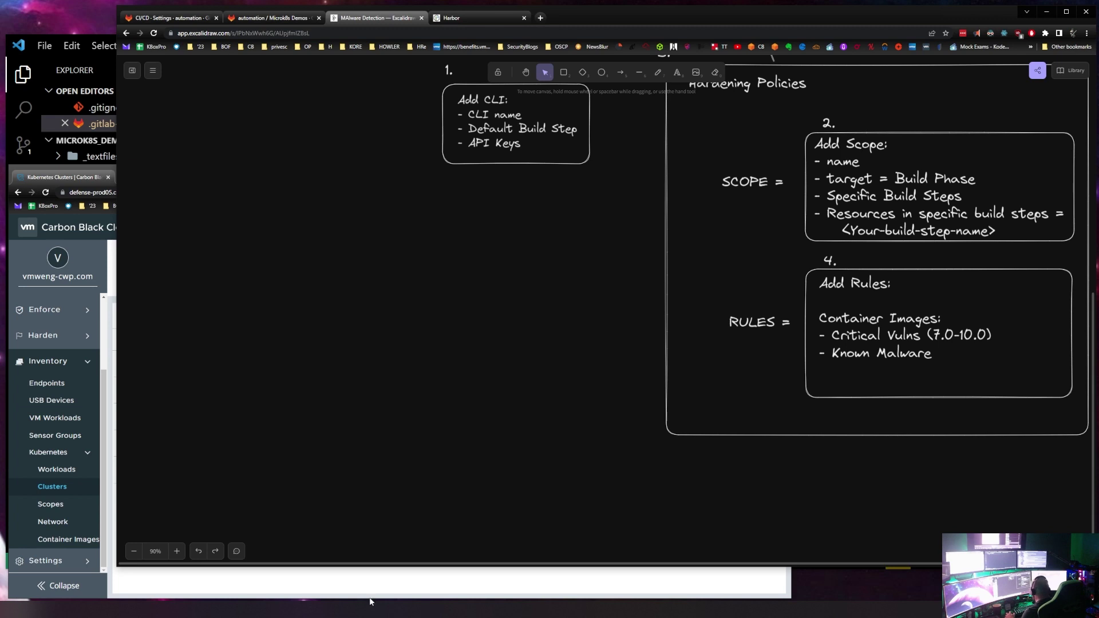
pyautogui.click(373, 590)
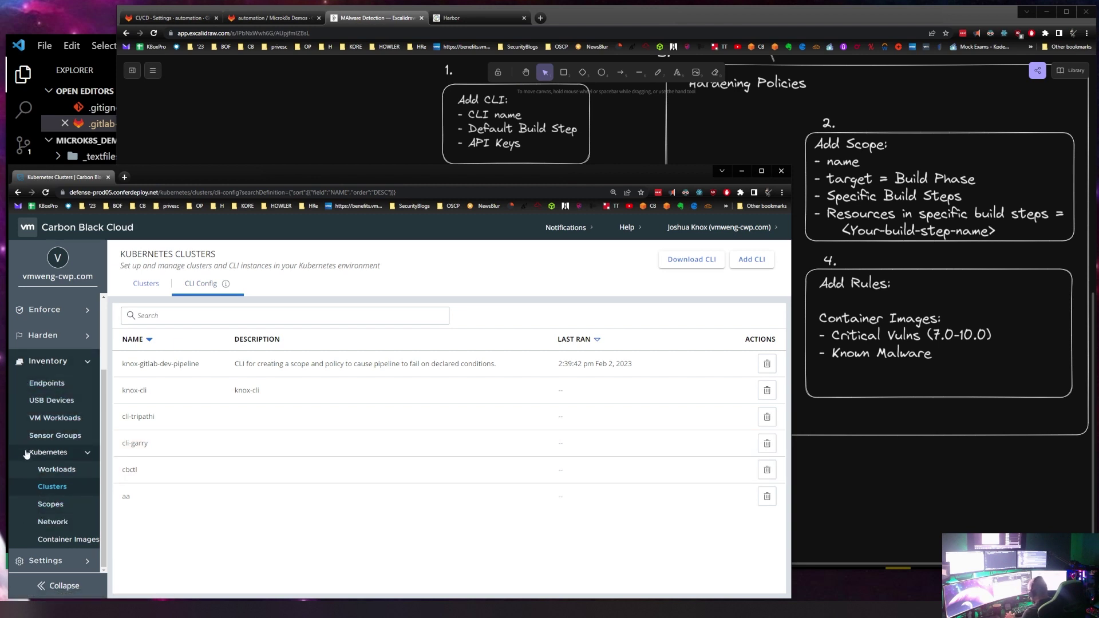
# Open the Kubernetes scope knox-gitlab-dev-pipeline for editing, review its target and build step settings, and save it.
pyautogui.click(58, 504)
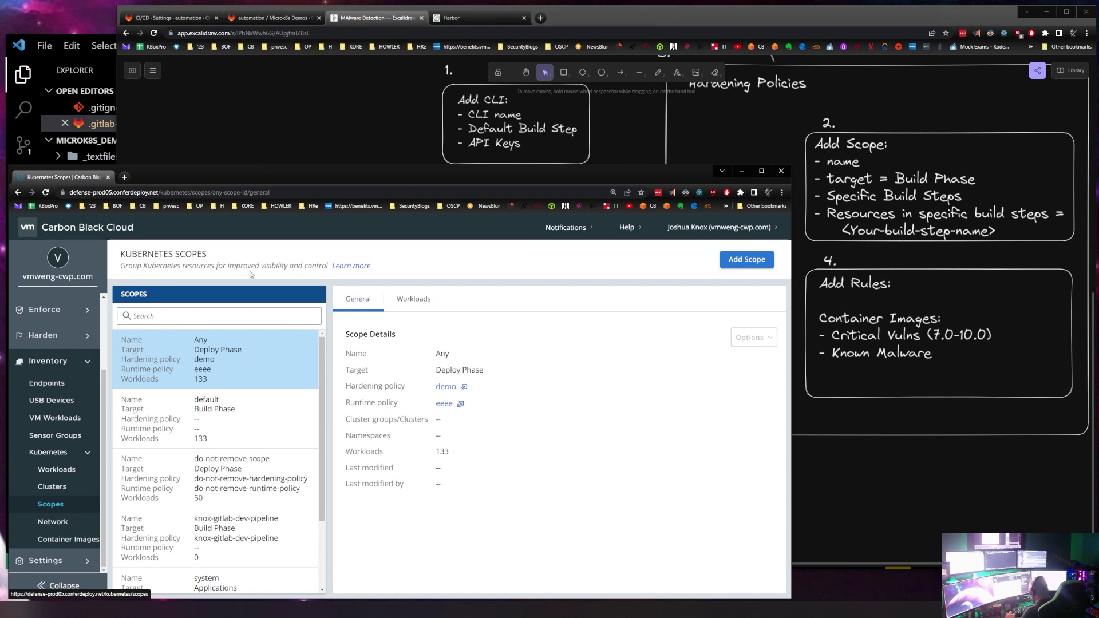
pyautogui.scroll(-3, 218, 469)
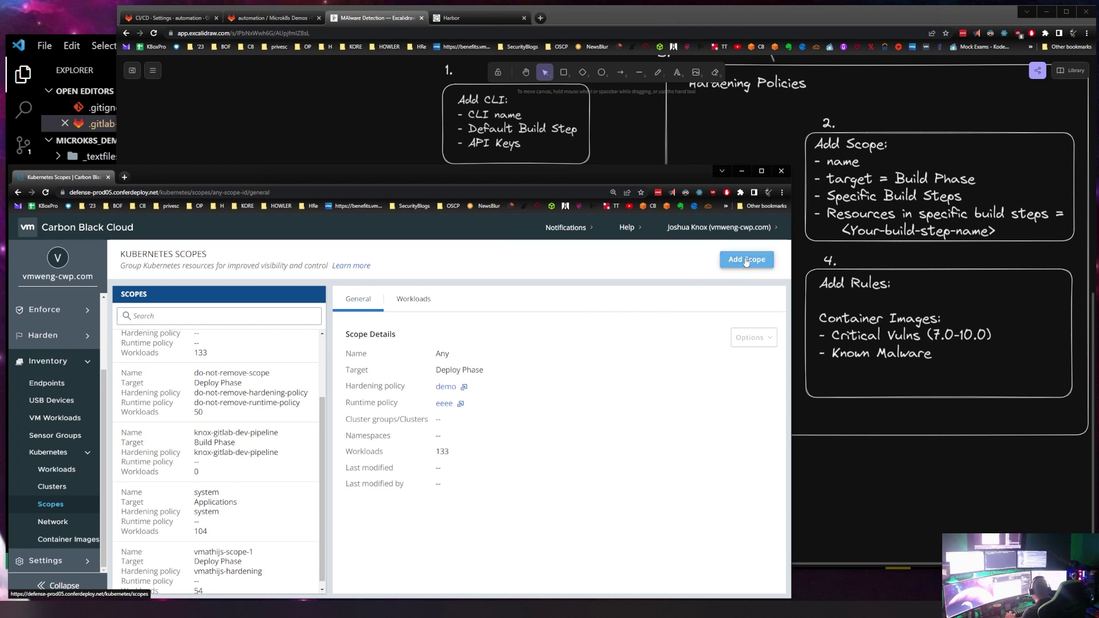
pyautogui.click(225, 457)
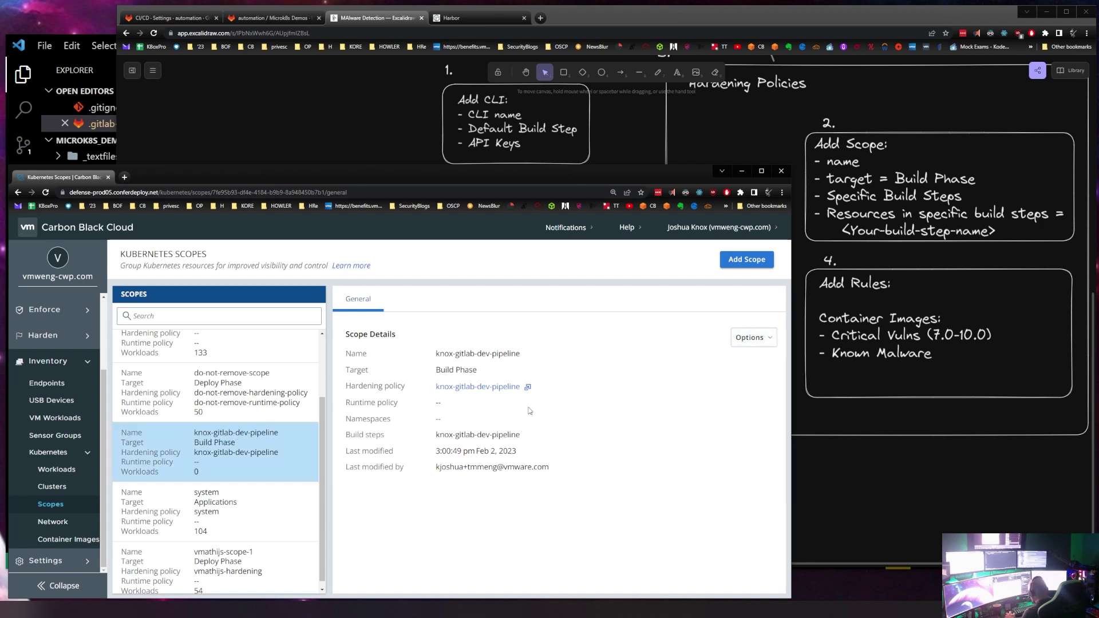
pyautogui.click(748, 343)
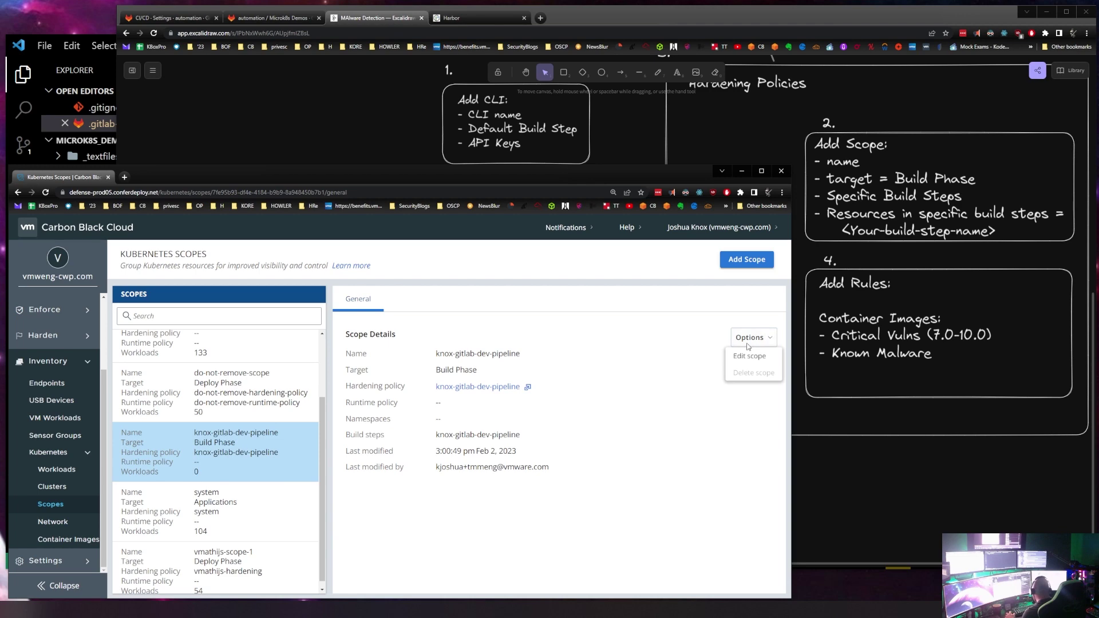
pyautogui.click(749, 356)
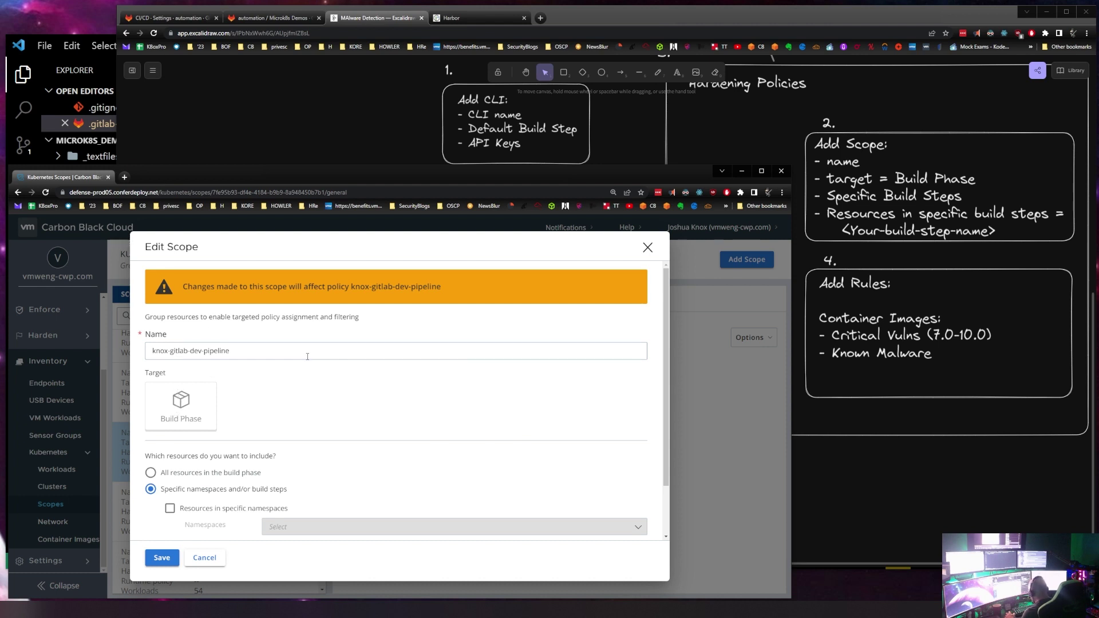
pyautogui.scroll(-1, 368, 366)
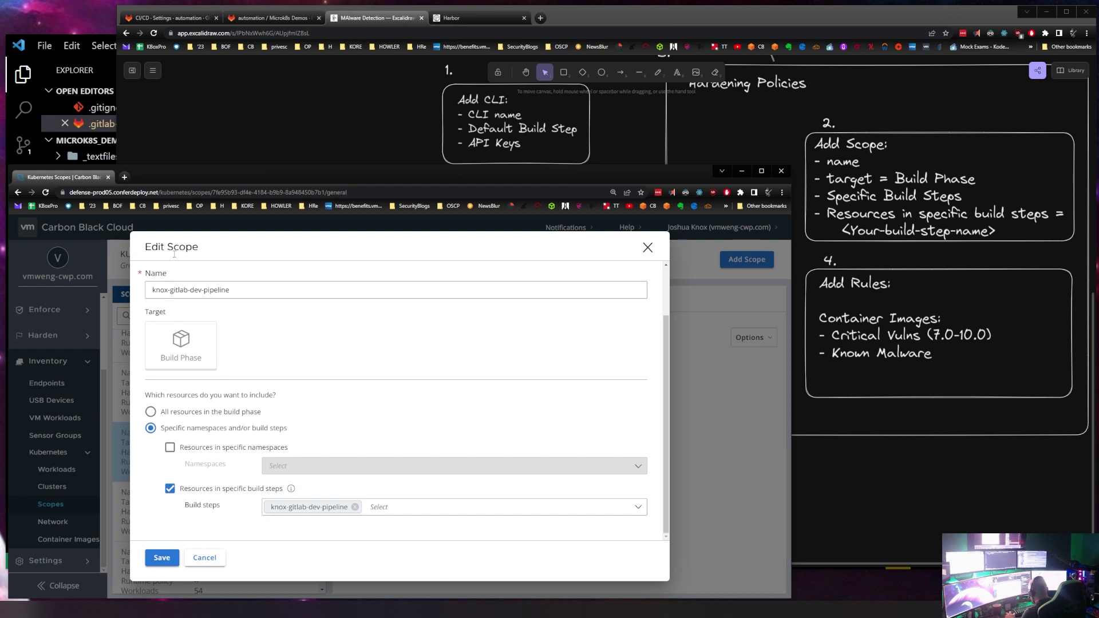
pyautogui.click(161, 560)
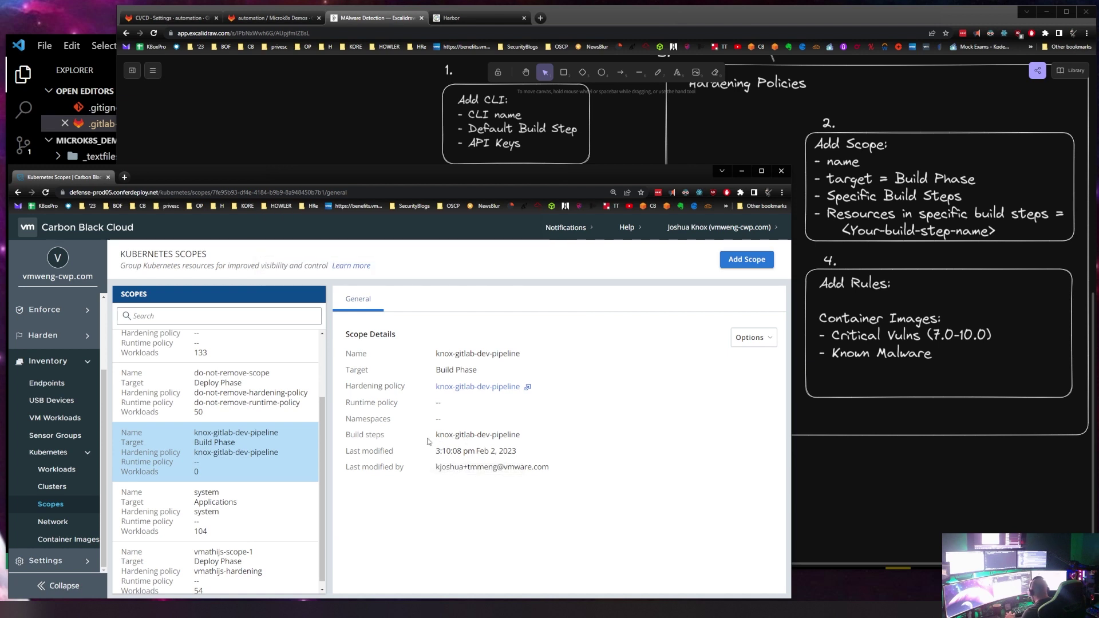
# Highlight the scope's build step name and compare it with the Add CLI notes in the Excalidraw pipeline diagram.
pyautogui.moveTo(433, 438); pyautogui.dragTo(541, 436)
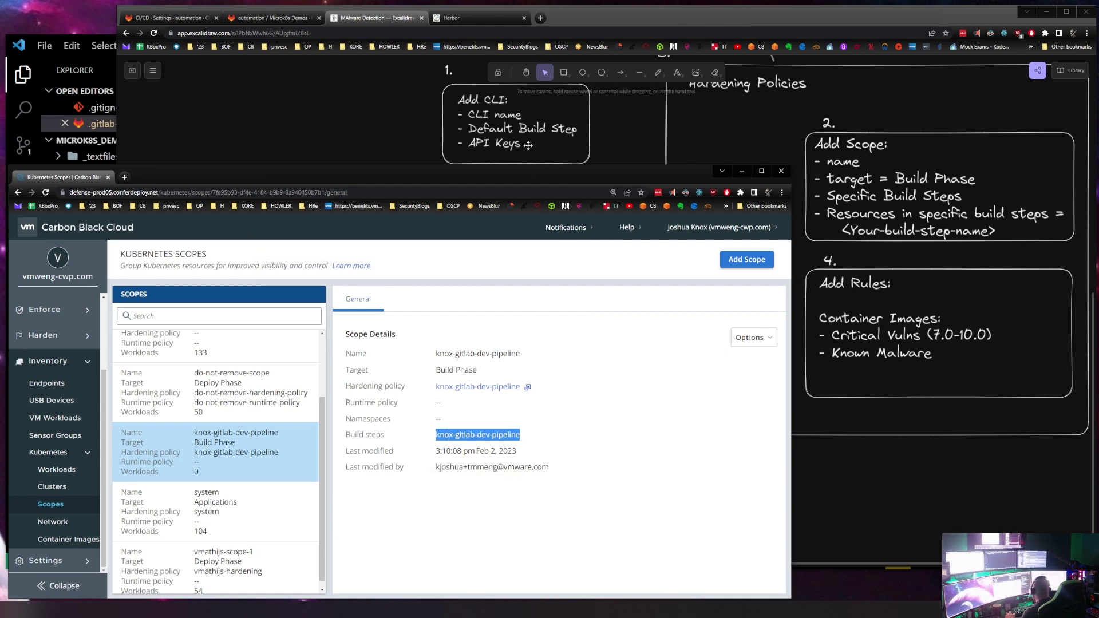
pyautogui.click(383, 147)
pyautogui.scroll(10, 491, 309)
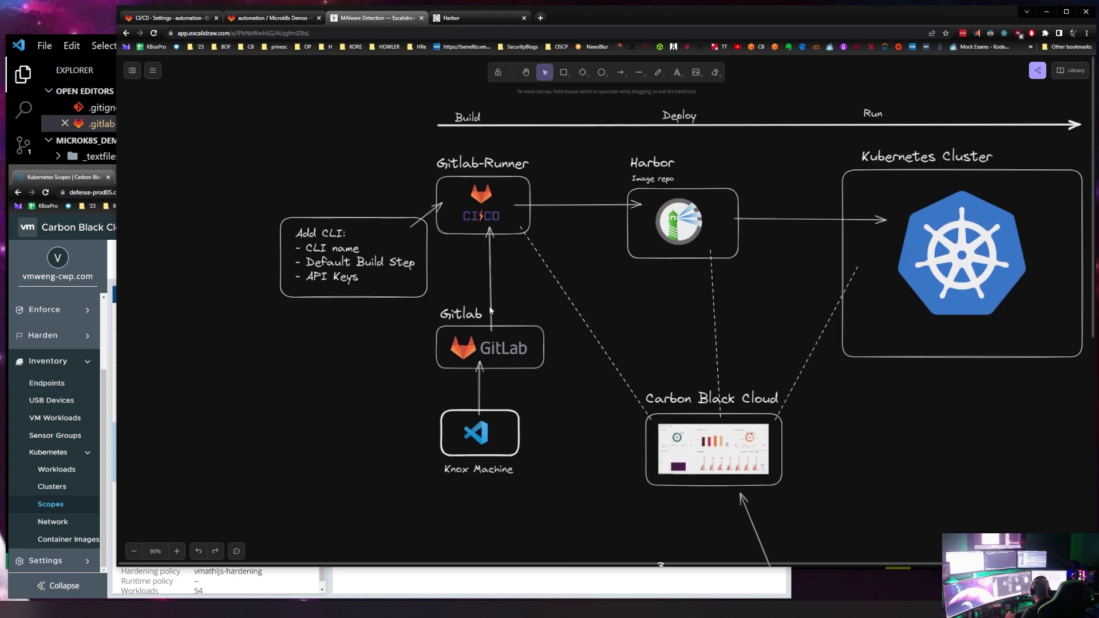
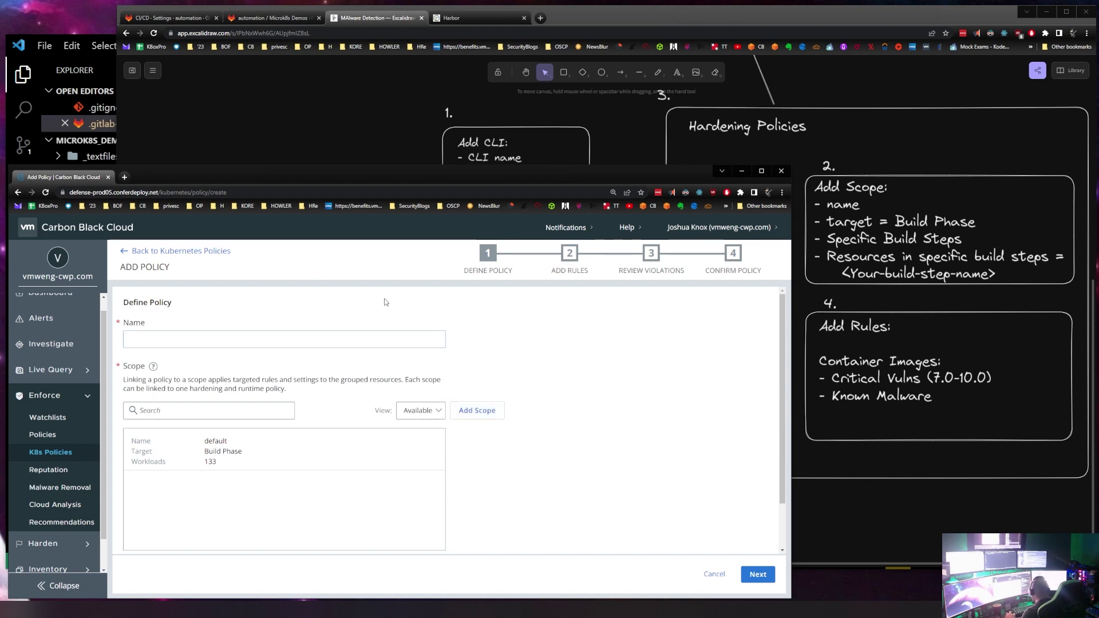
# Discard the new policy draft and open the knox-gitlab-dev-pipeline hardening policy for editing.
pyautogui.click(713, 575)
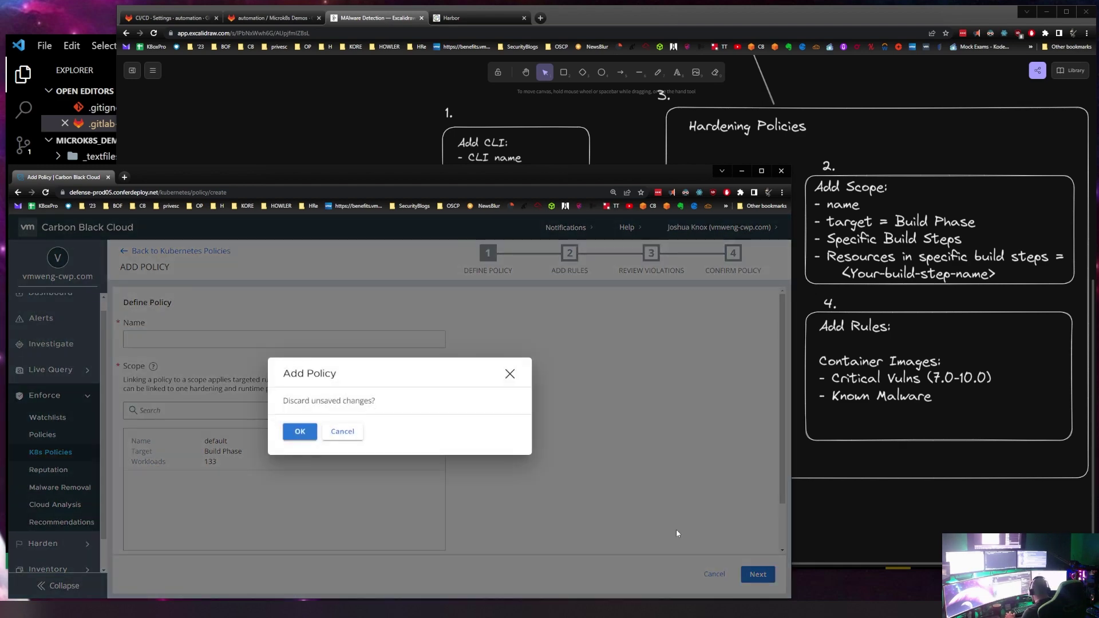
pyautogui.click(302, 439)
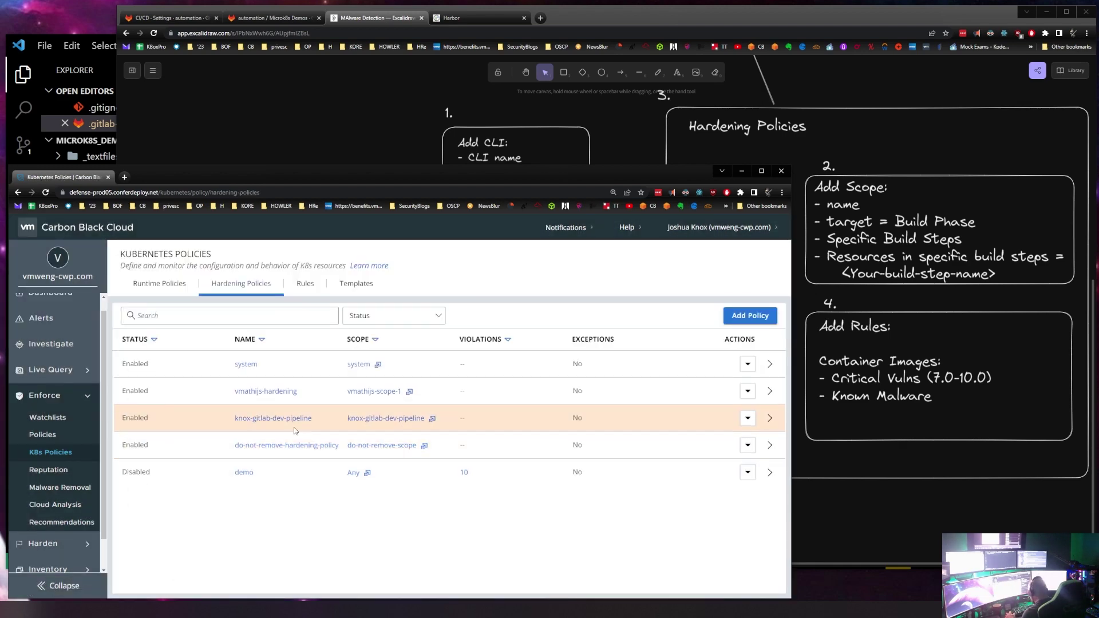
pyautogui.click(273, 418)
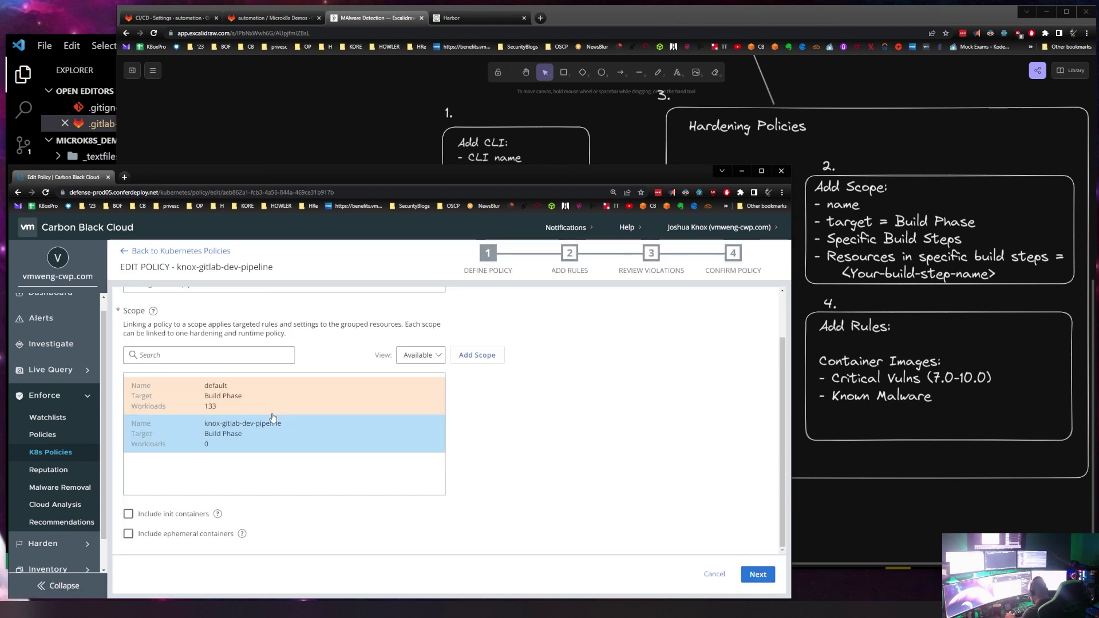
# Select the knox-gitlab-dev-pipeline scope for the policy and continue to its rules.
pyautogui.scroll(1, 281, 291)
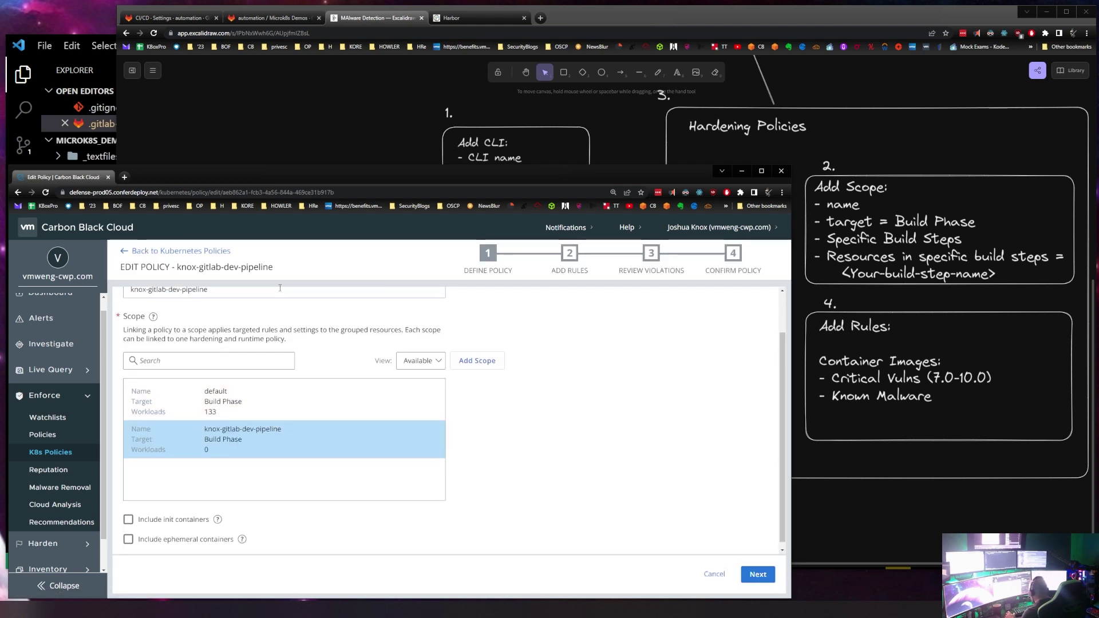
pyautogui.scroll(1, 204, 338)
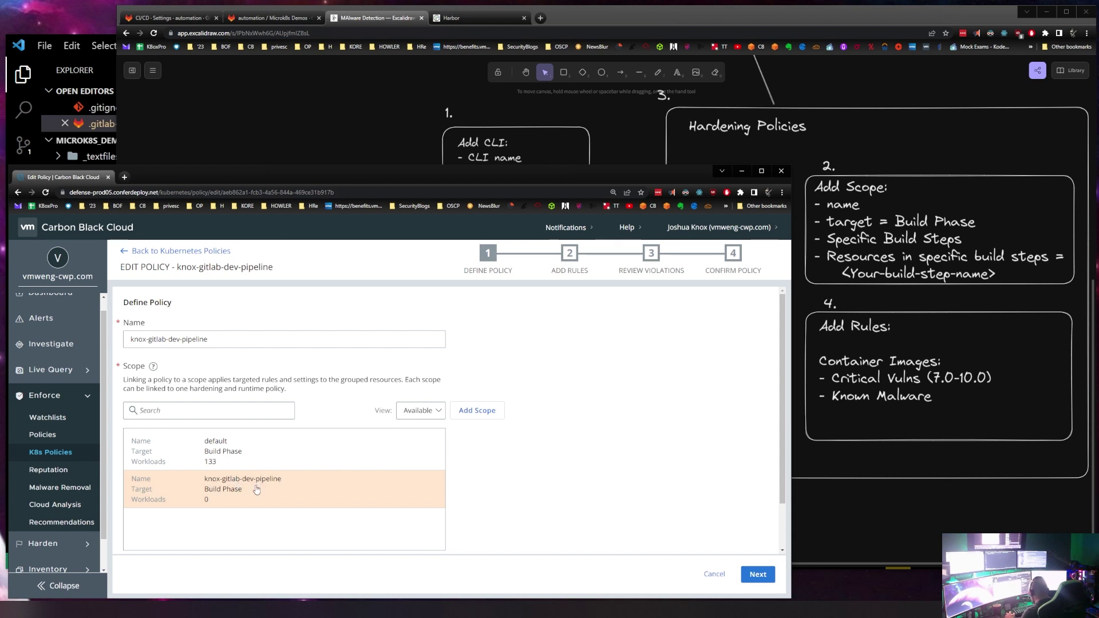
pyautogui.click(295, 496)
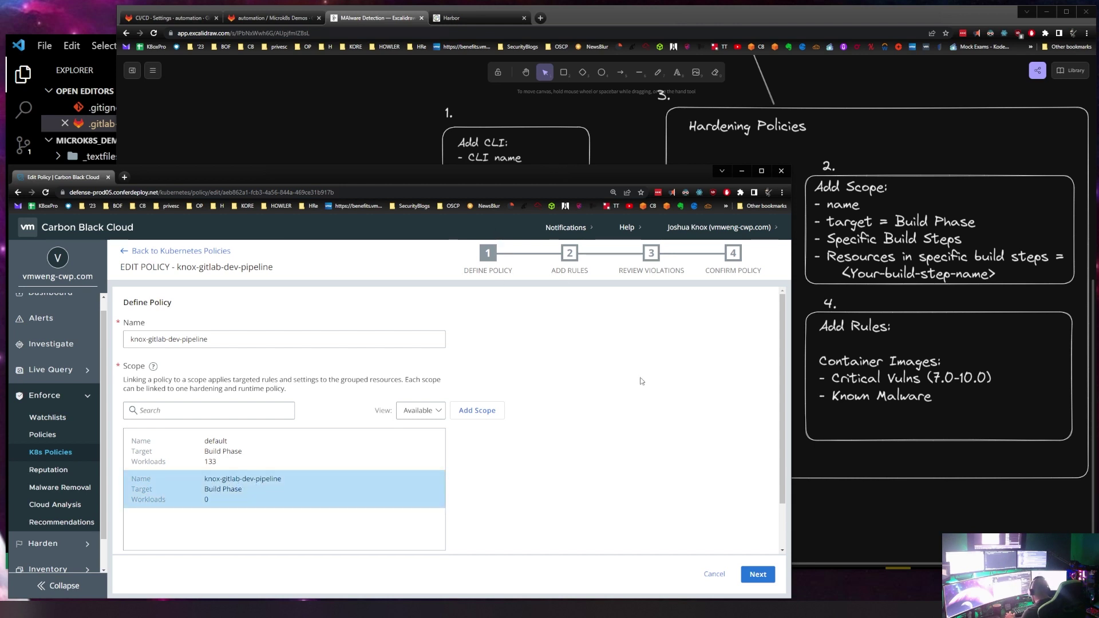
pyautogui.click(759, 575)
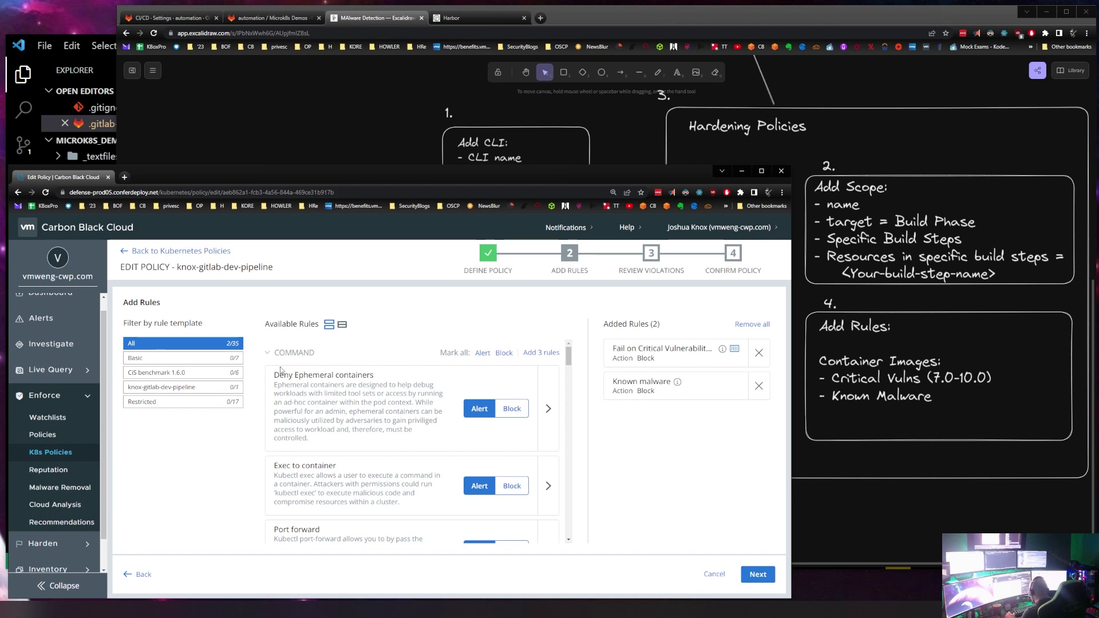
# Look through the available container image rules and remove the critical vulnerability and known malware rules already added to the policy.
pyautogui.scroll(-1, 301, 394)
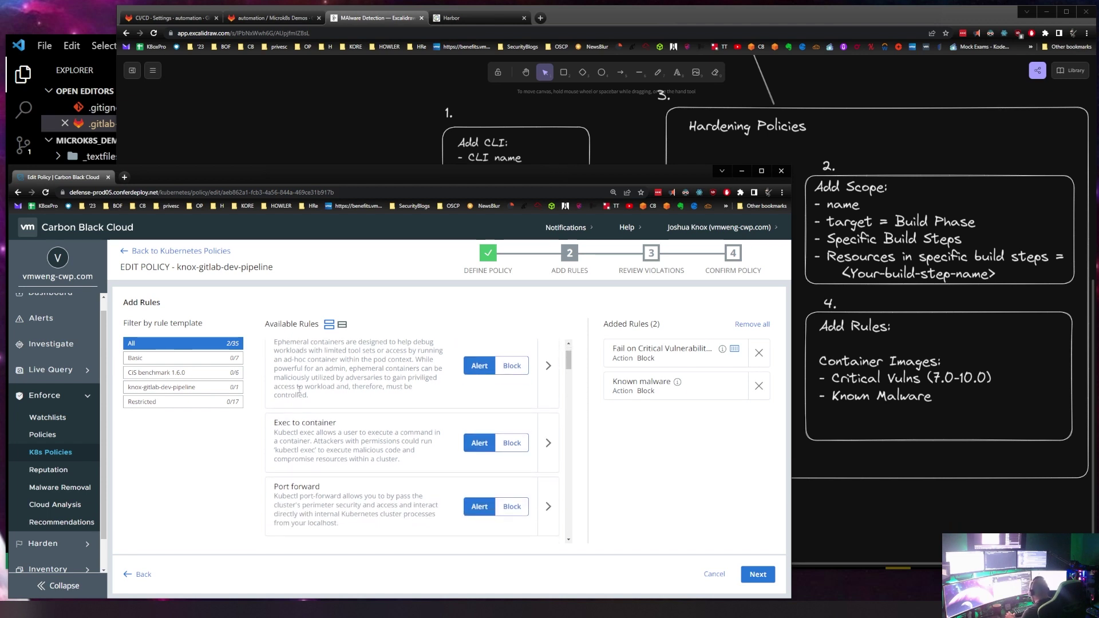
pyautogui.scroll(-3, 299, 390)
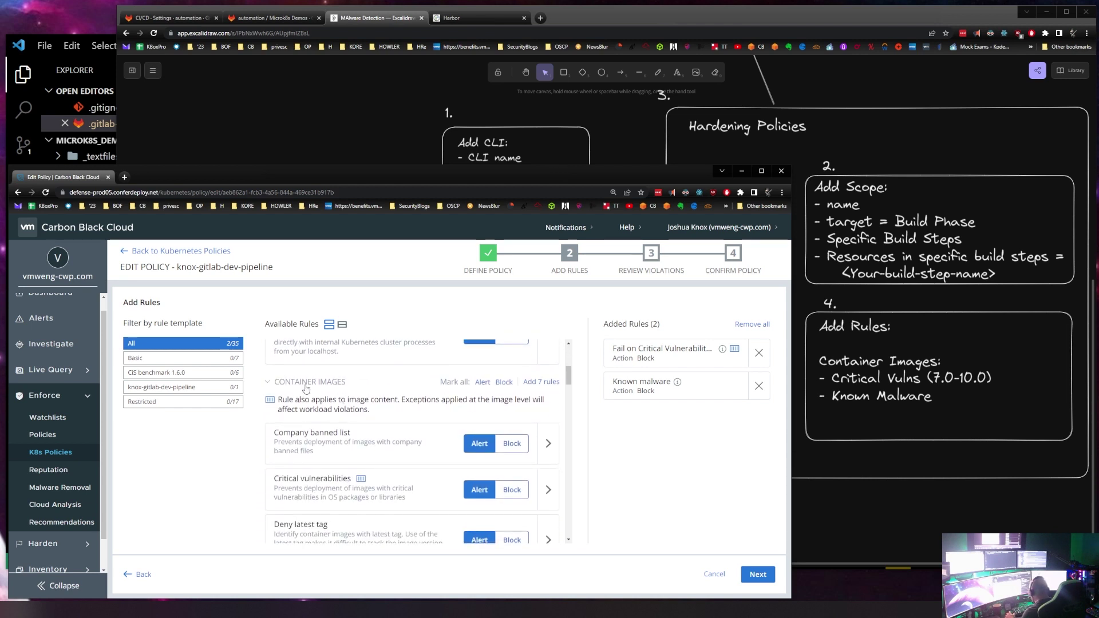
pyautogui.scroll(-2, 344, 399)
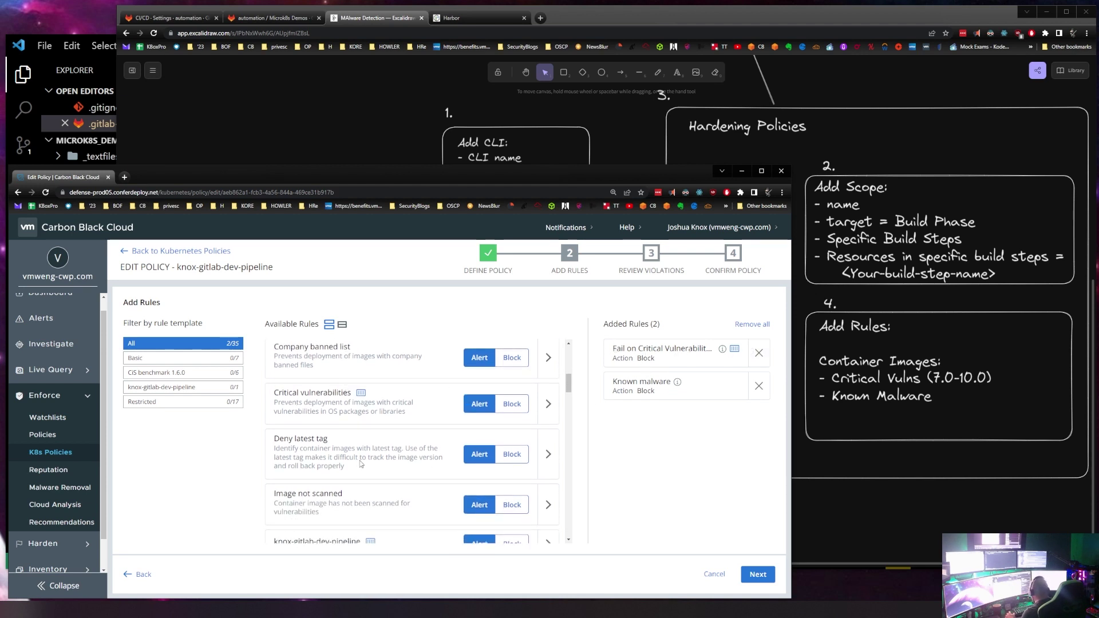
pyautogui.scroll(-2, 362, 464)
pyautogui.scroll(-3, 407, 464)
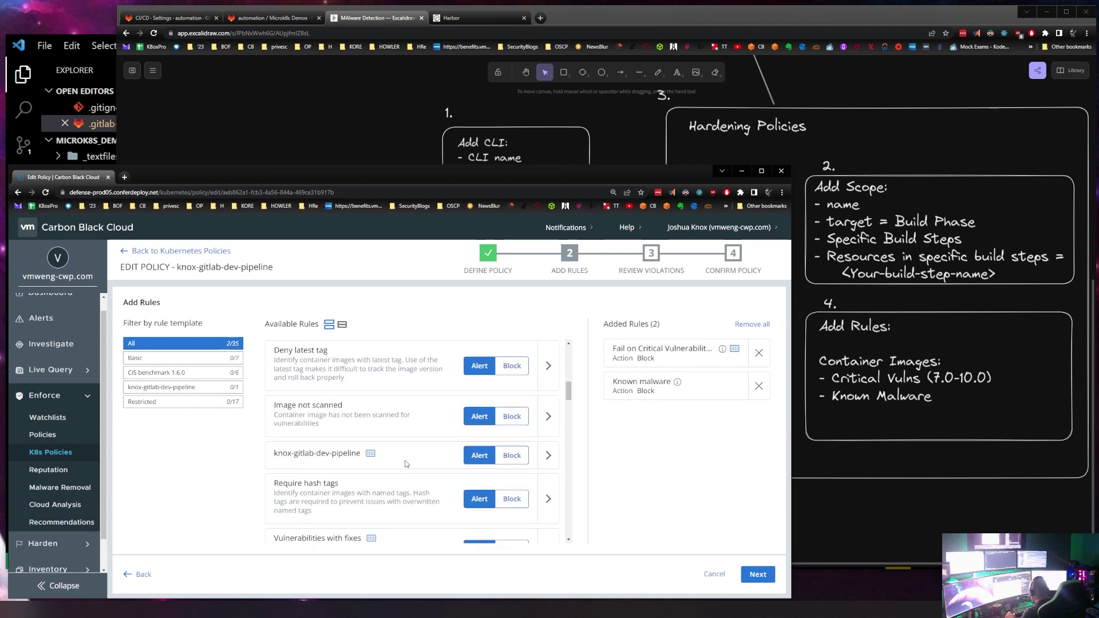
pyautogui.scroll(2, 407, 464)
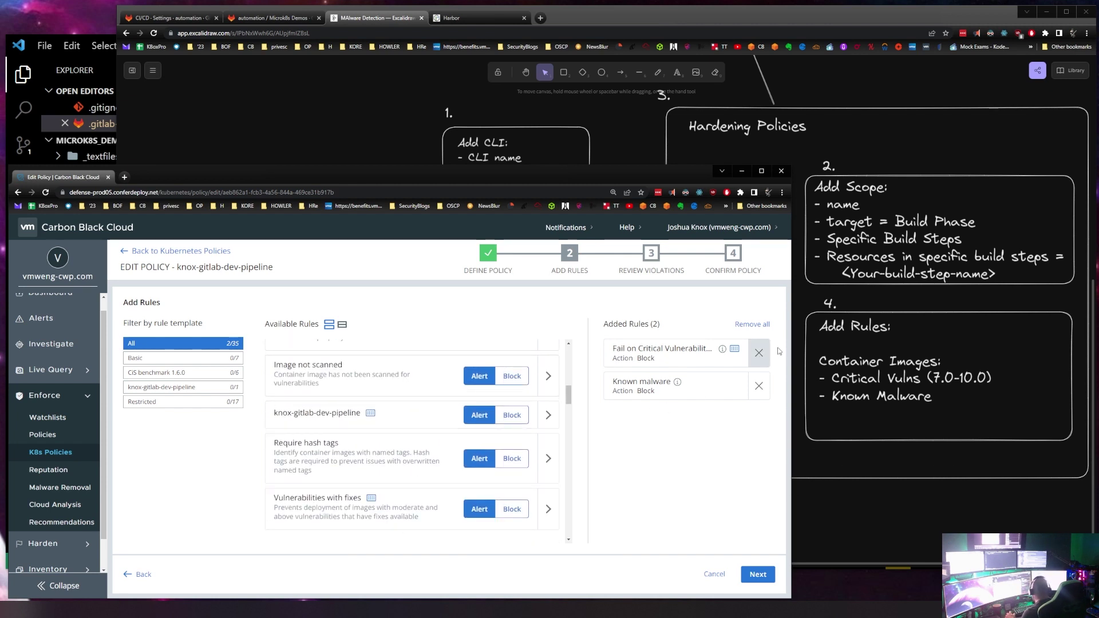
pyautogui.click(758, 353)
pyautogui.click(762, 355)
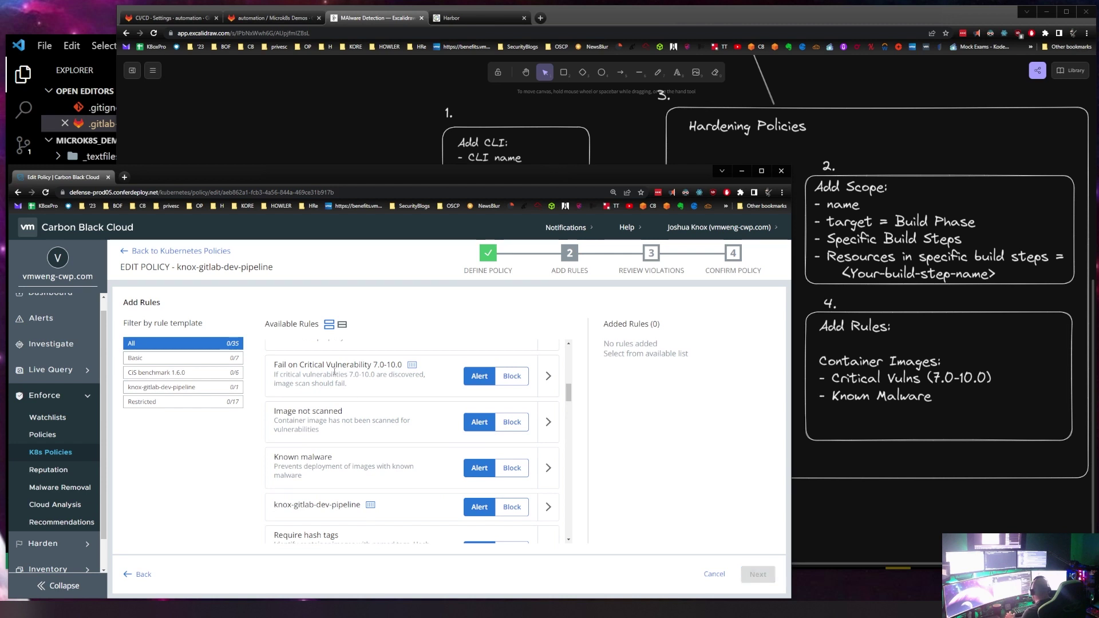
# Try adding the Fail on Critical Vulnerability 7.0-10.0 rule with the Alert action and remove it again.
pyautogui.scroll(2, 355, 384)
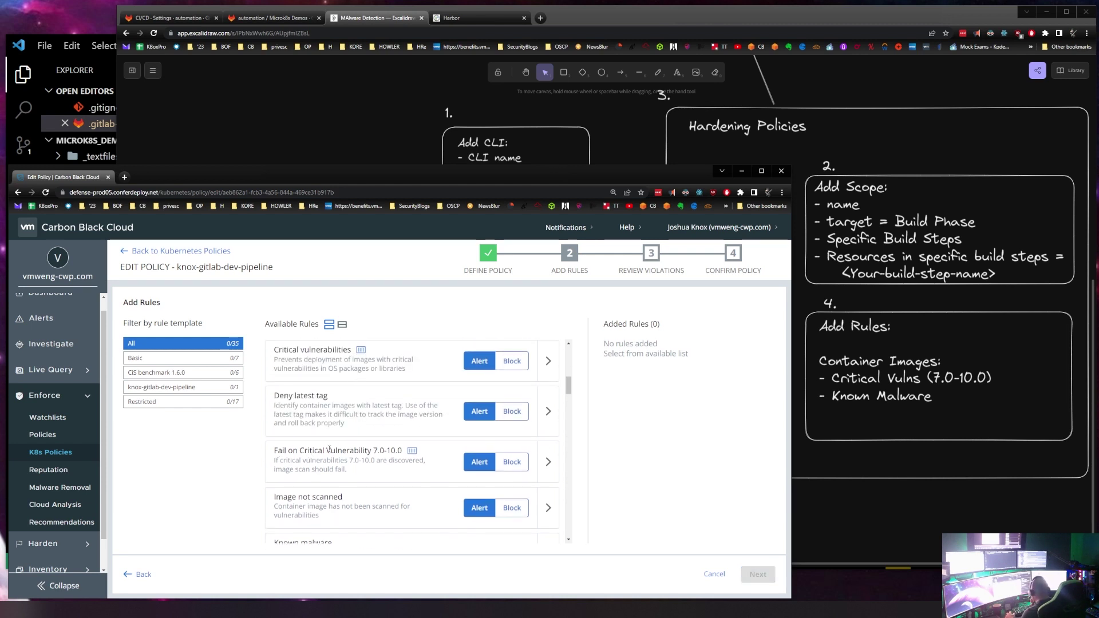
pyautogui.click(481, 468)
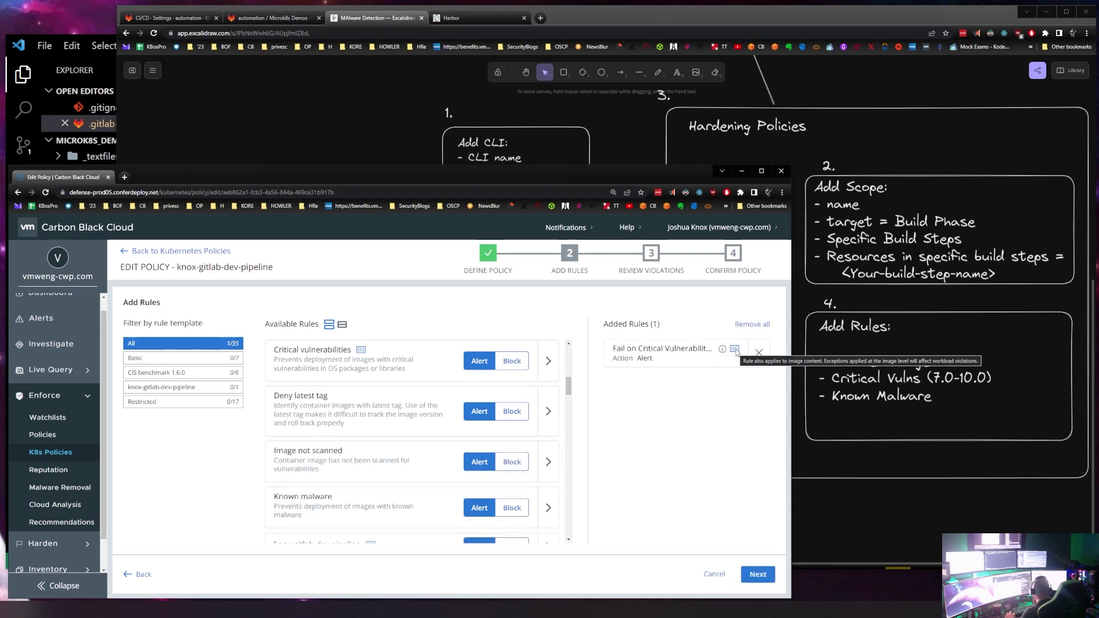
pyautogui.click(759, 352)
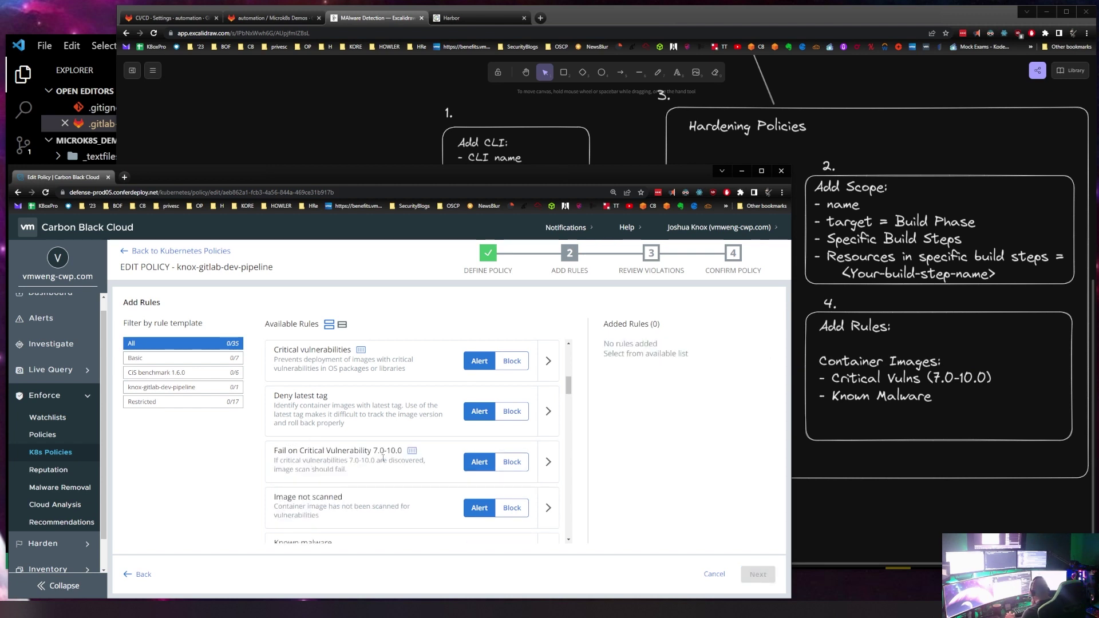
# Add the Fail on Critical Vulnerability 7.0-10.0 and Known malware rules to the policy, both with the Block action.
pyautogui.click(514, 463)
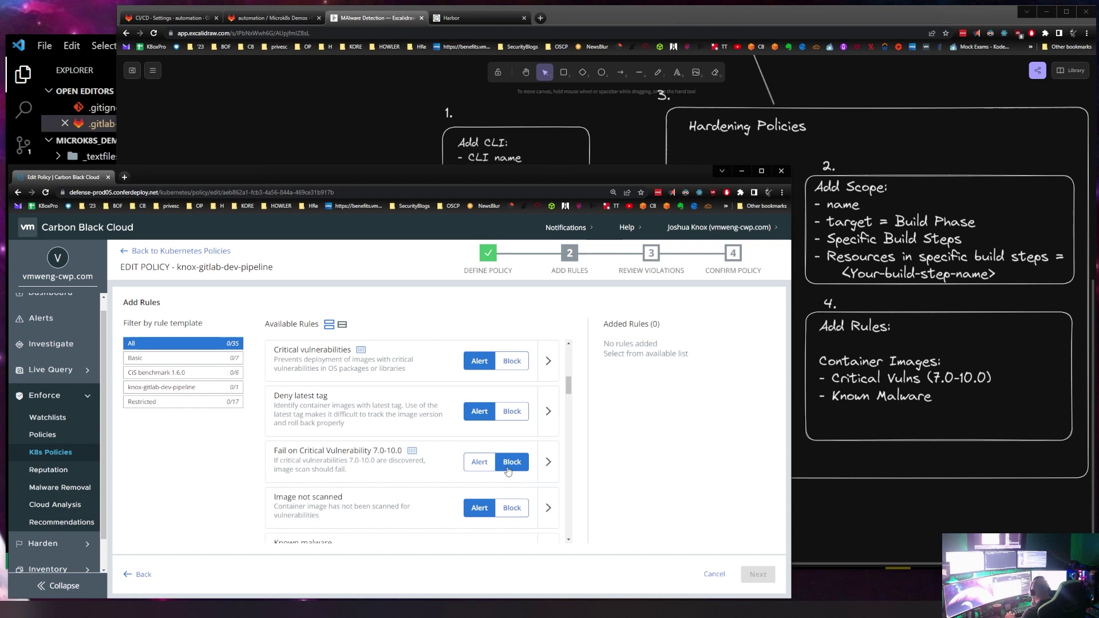
pyautogui.click(547, 465)
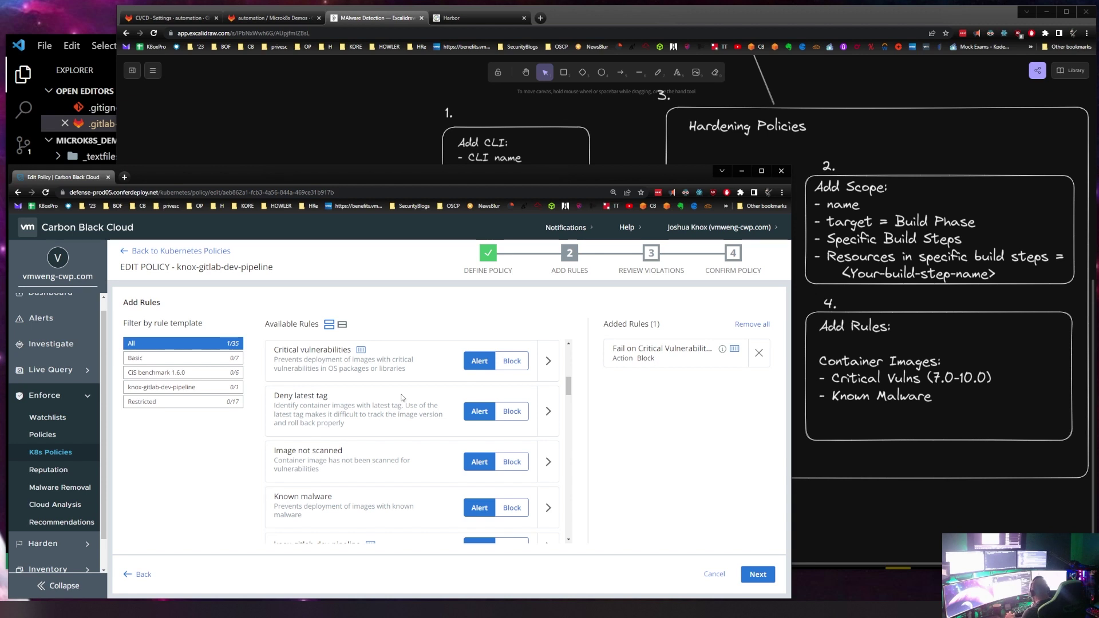
pyautogui.scroll(-1, 402, 397)
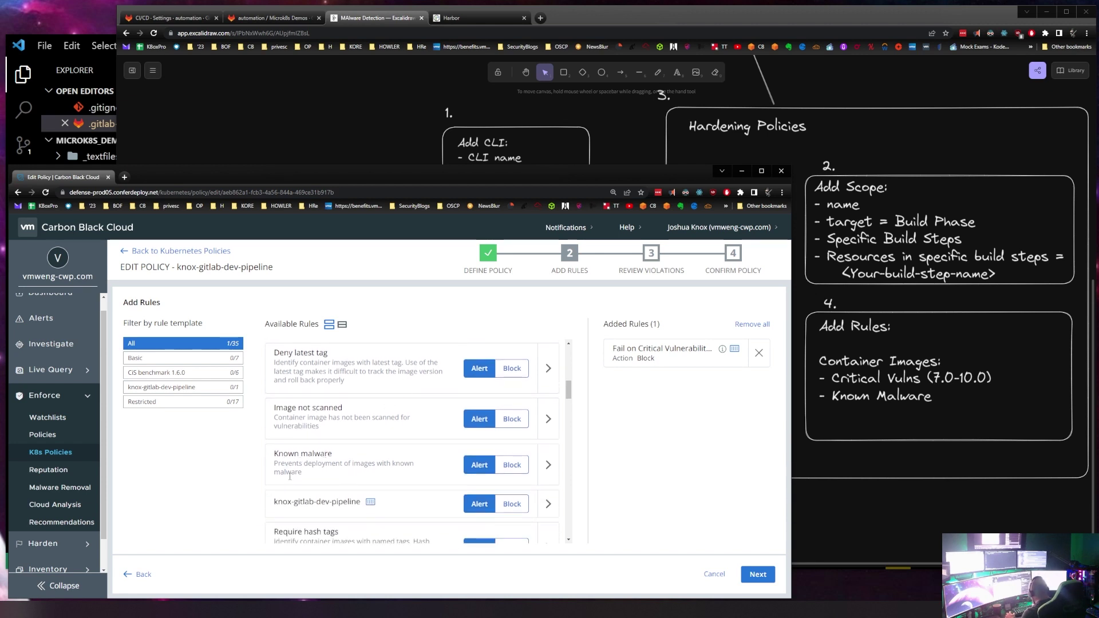
pyautogui.click(506, 467)
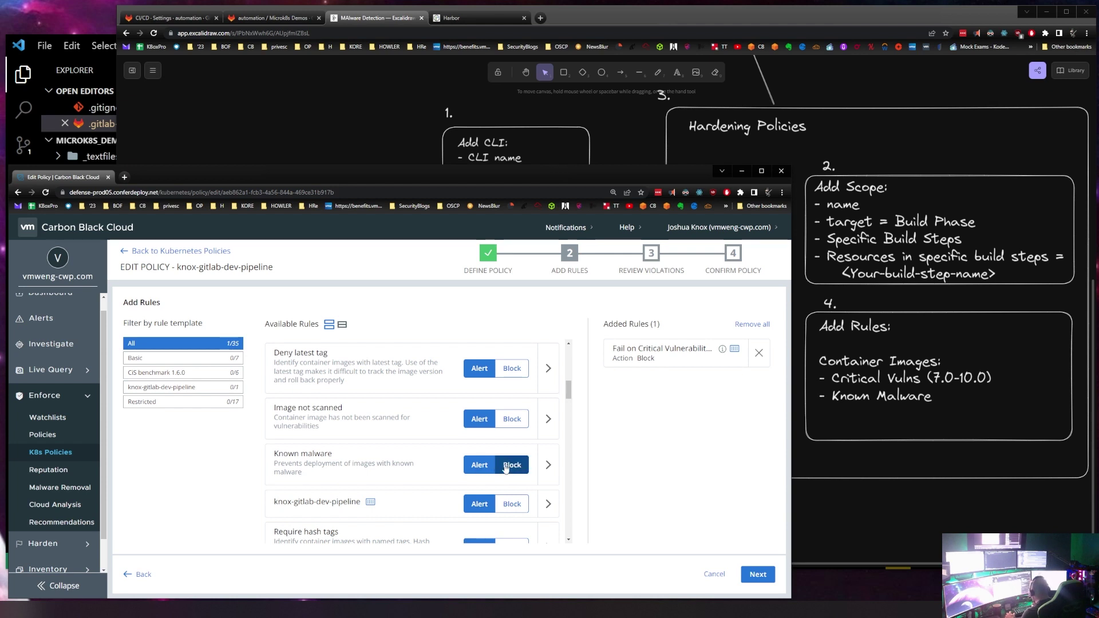
pyautogui.click(548, 464)
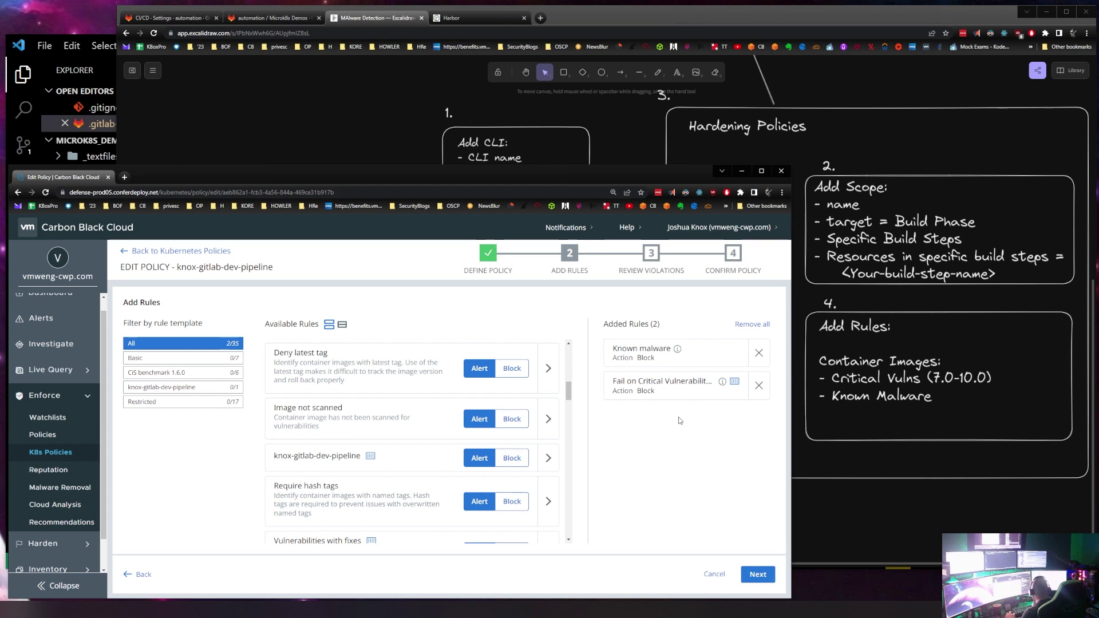
# Proceed through the violations review and policy confirmation, and save the hardening policy.
pyautogui.click(756, 577)
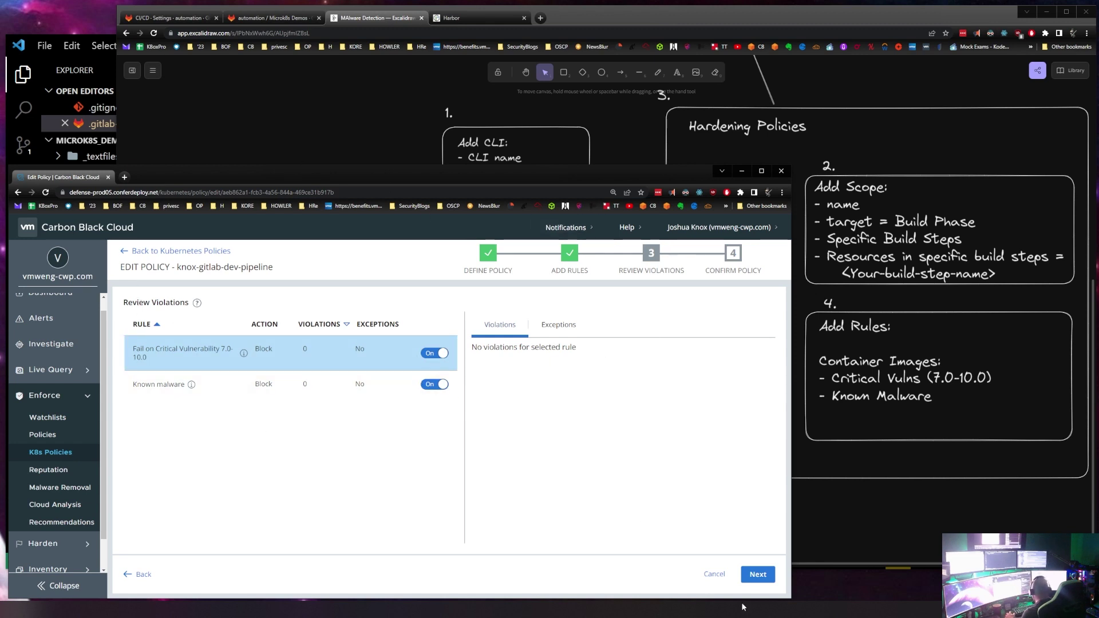
pyautogui.click(757, 575)
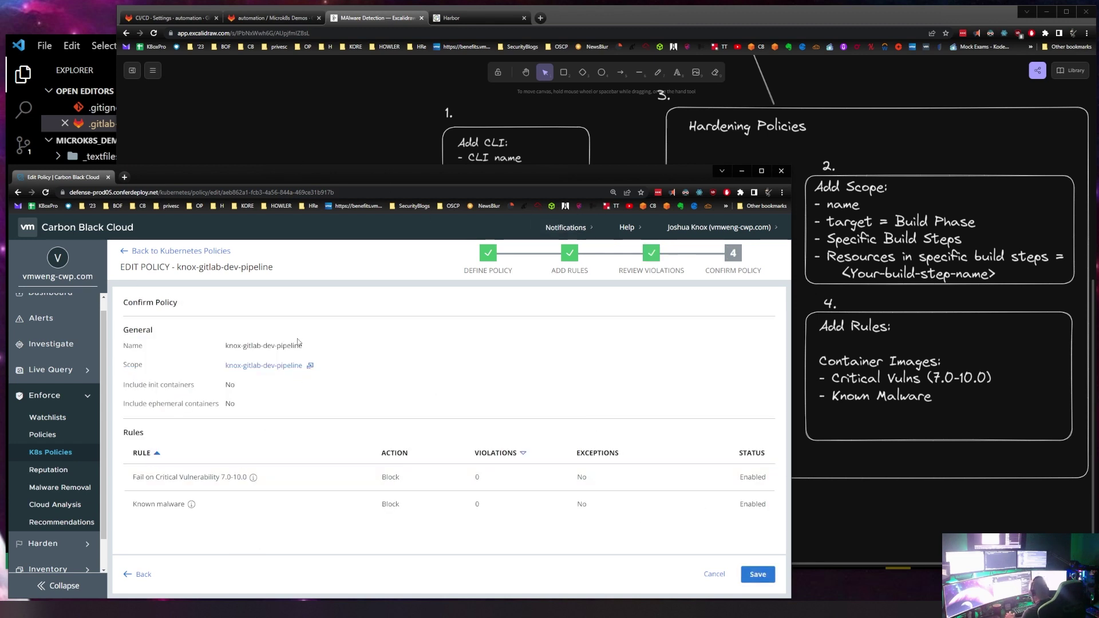
pyautogui.click(760, 576)
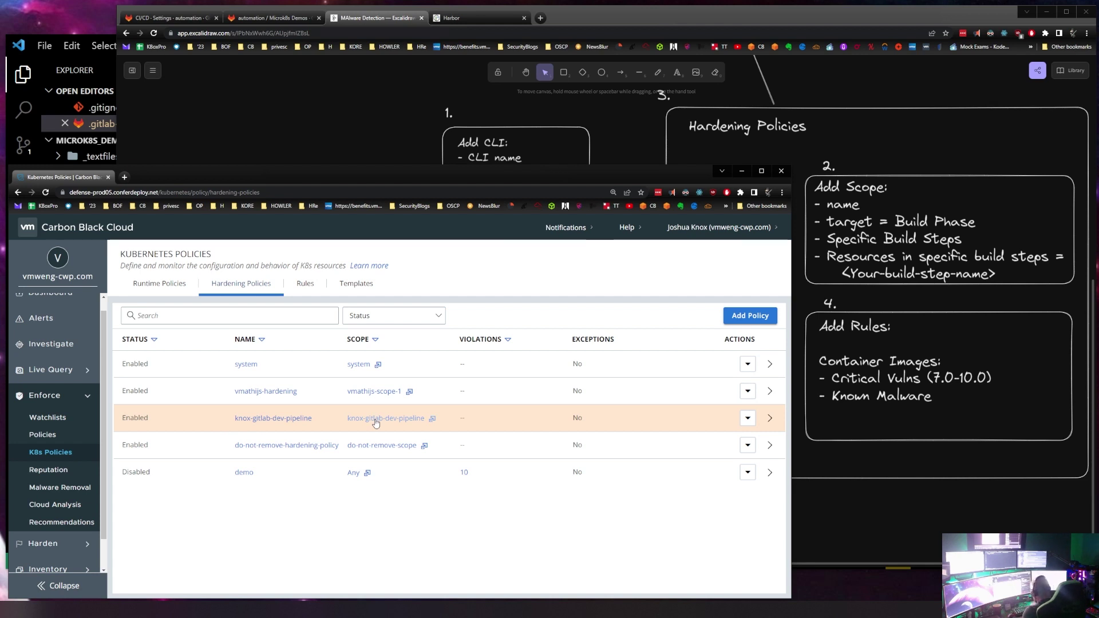
# Switch to the Visual Studio Code terminal, commit all changes with the message "hardening policy test python-extra", and push the commit.
pyautogui.click(99, 63)
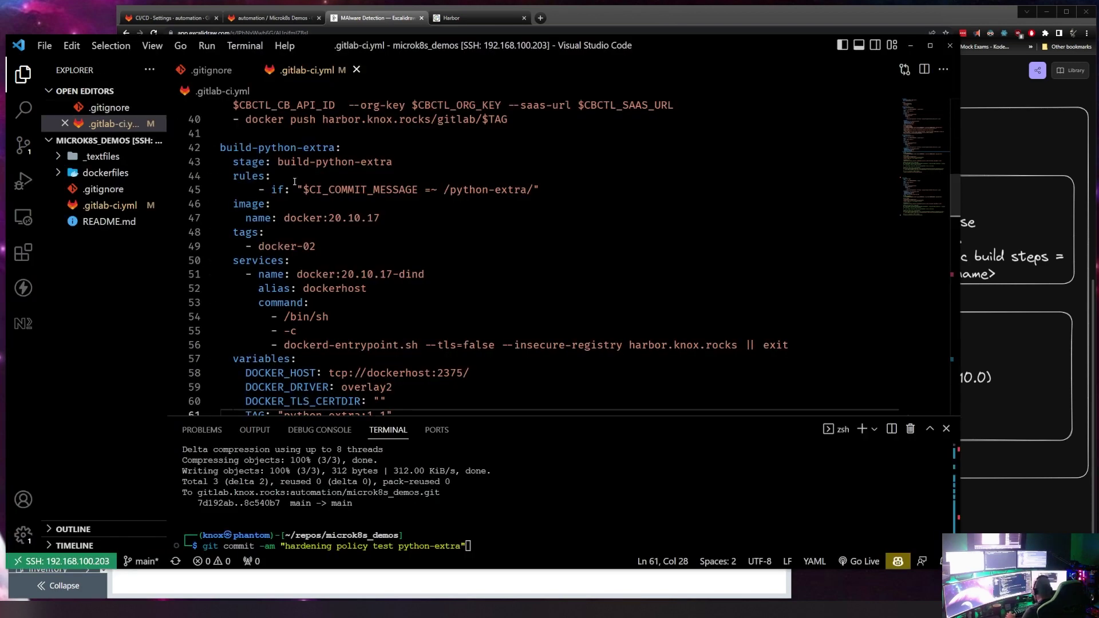
pyautogui.click(482, 550)
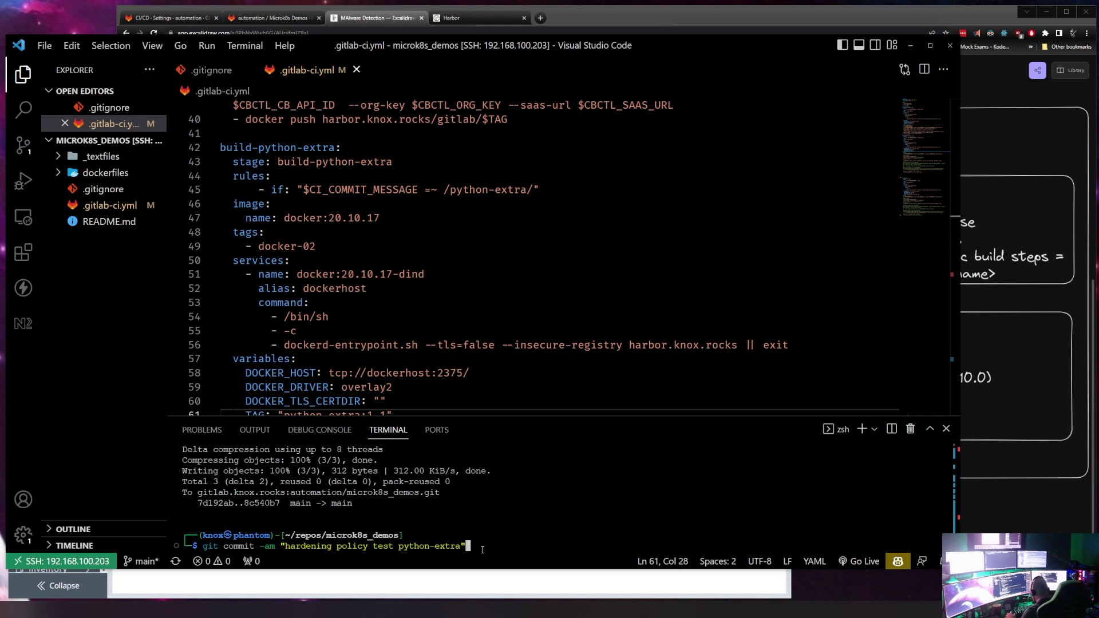
pyautogui.press('Return')
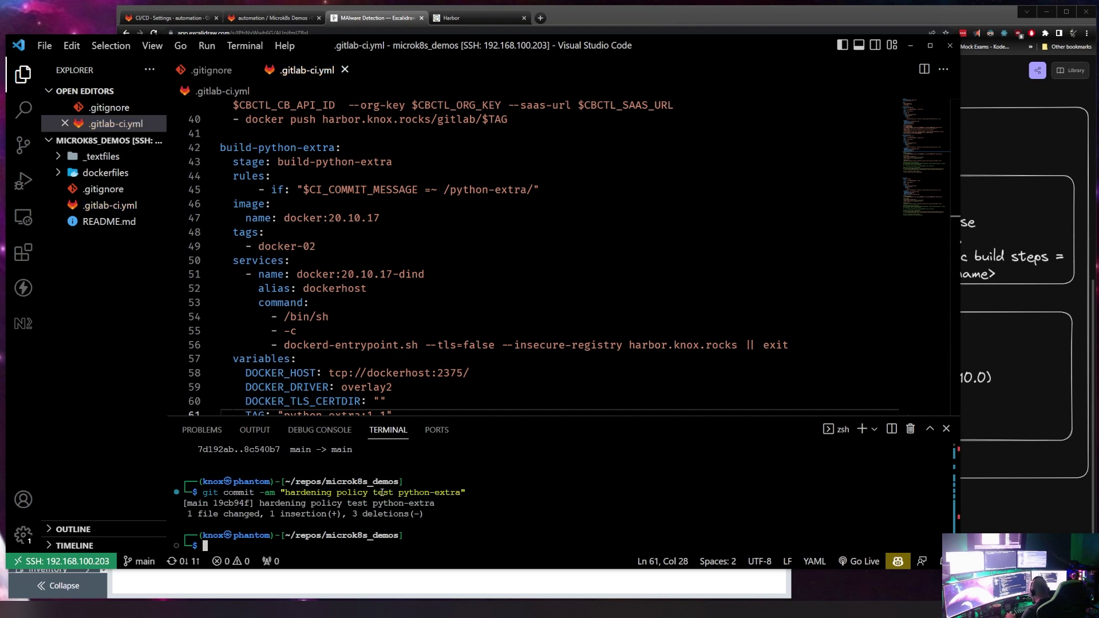
pyautogui.moveTo(399, 492); pyautogui.dragTo(465, 493)
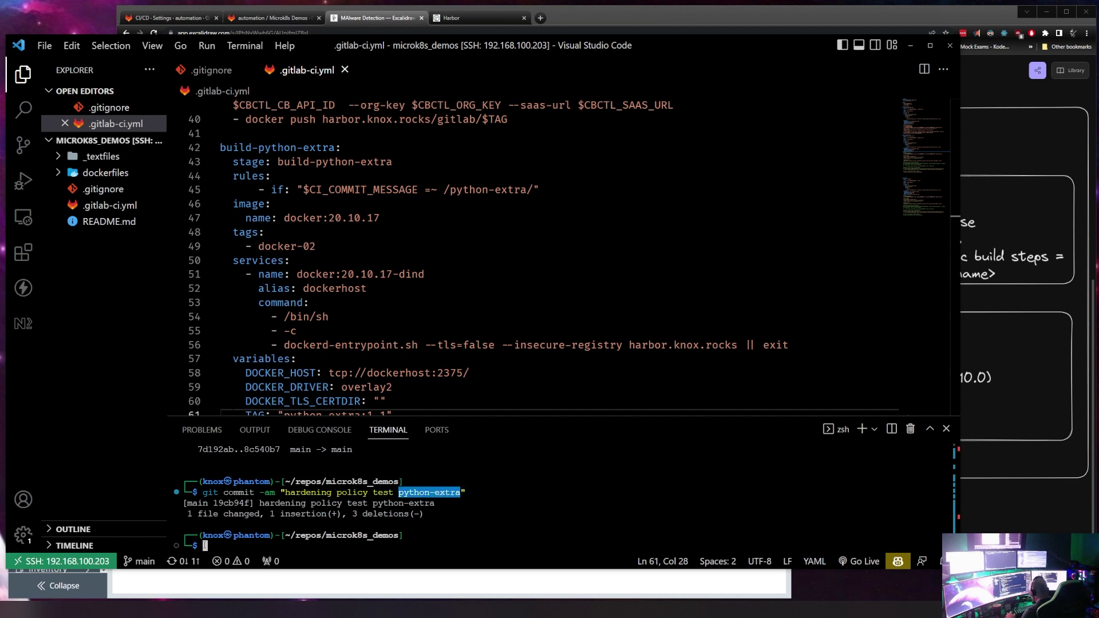
pyautogui.click(248, 497)
pyautogui.write('git push')
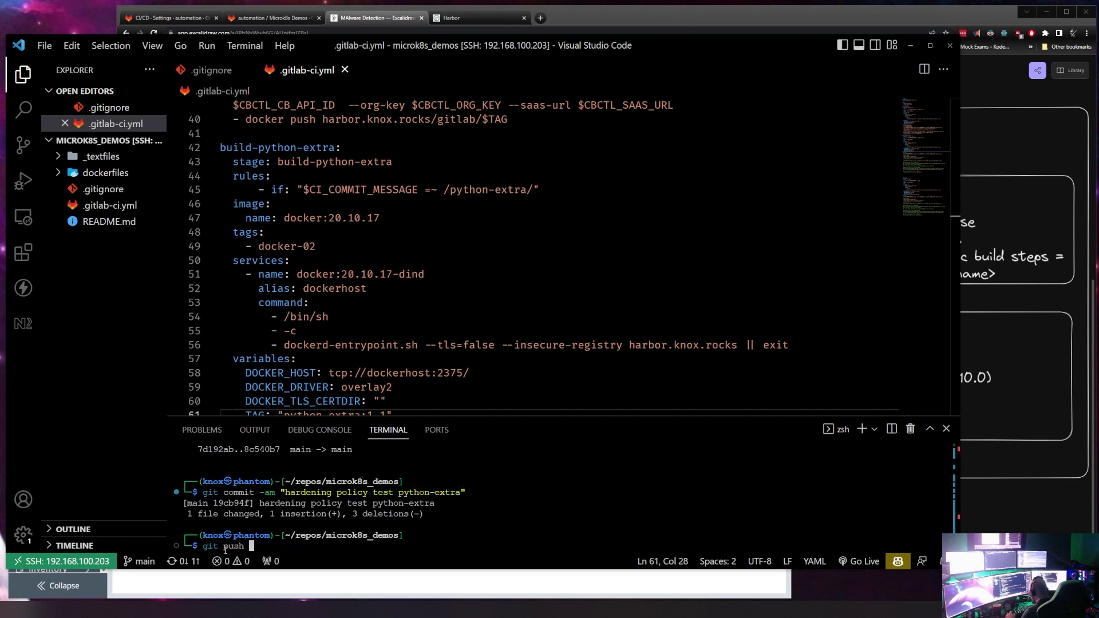
pyautogui.press('Return')
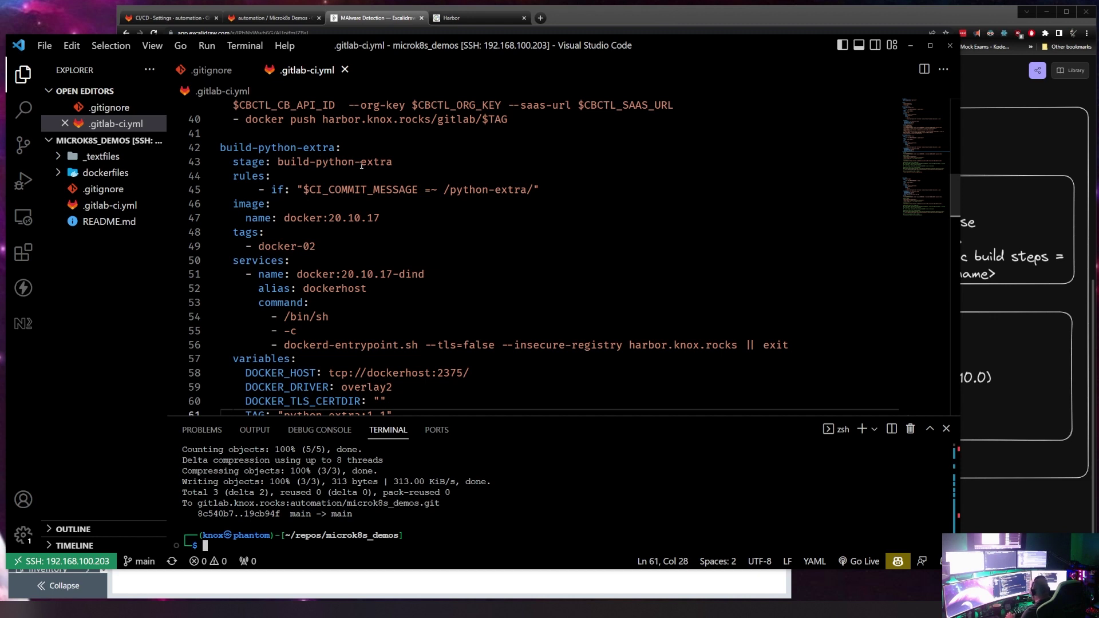
# Review the build-python-extra job in .gitlab-ci.yml, from its commit message rule through the Docker image build and cbctl download commands.
pyautogui.moveTo(451, 189); pyautogui.dragTo(527, 190)
pyautogui.click(514, 226)
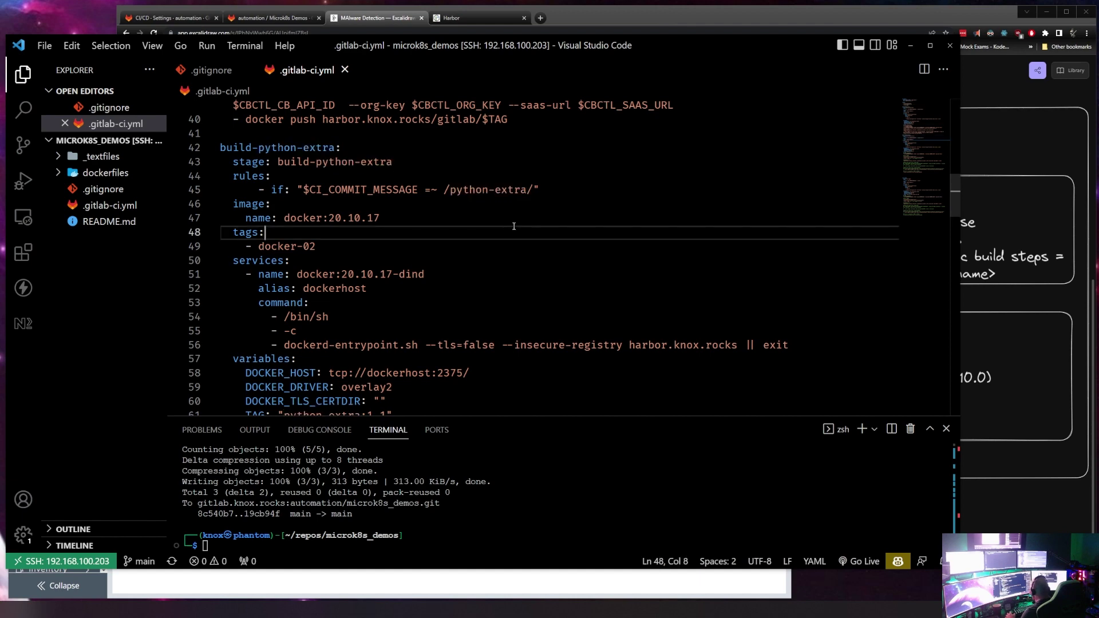
pyautogui.scroll(-4, 514, 226)
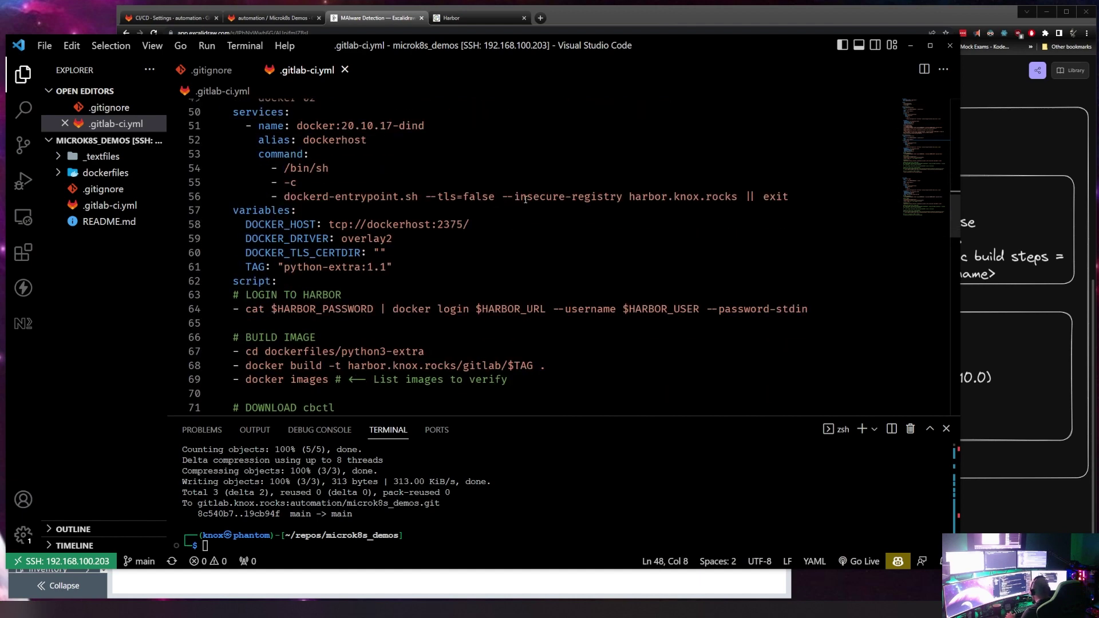
pyautogui.scroll(-3, 687, 211)
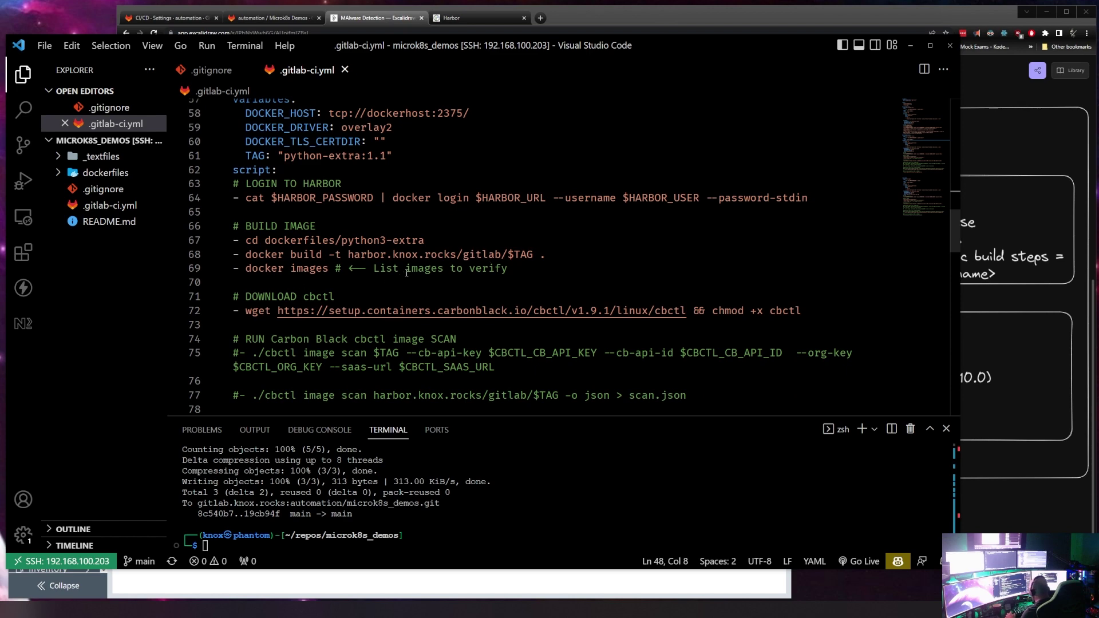
pyautogui.scroll(-3, 408, 270)
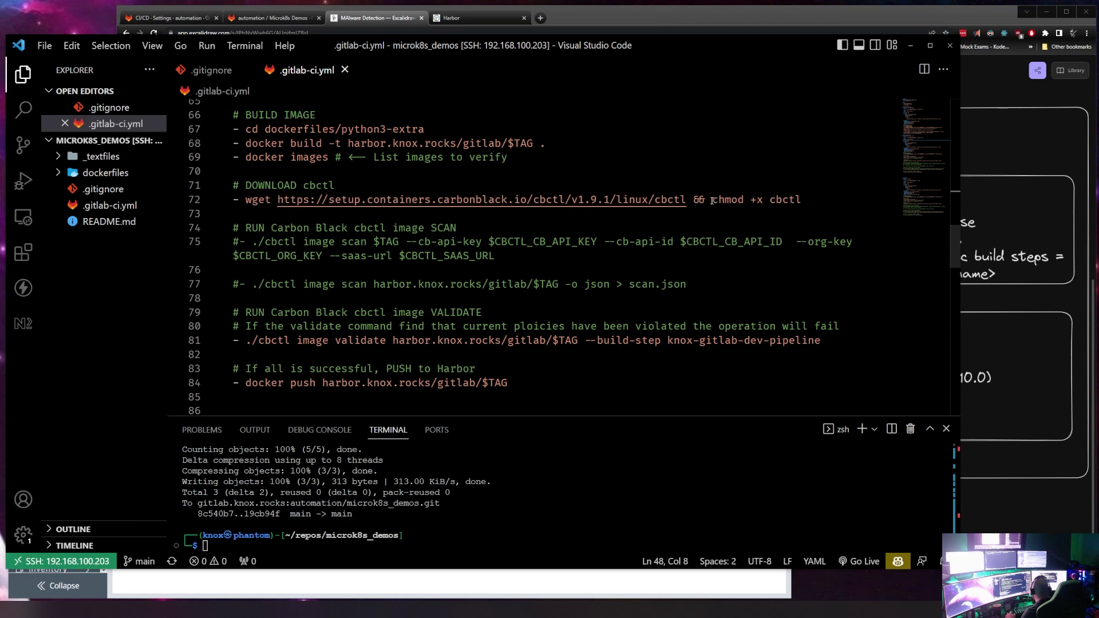
pyautogui.scroll(-1, 429, 252)
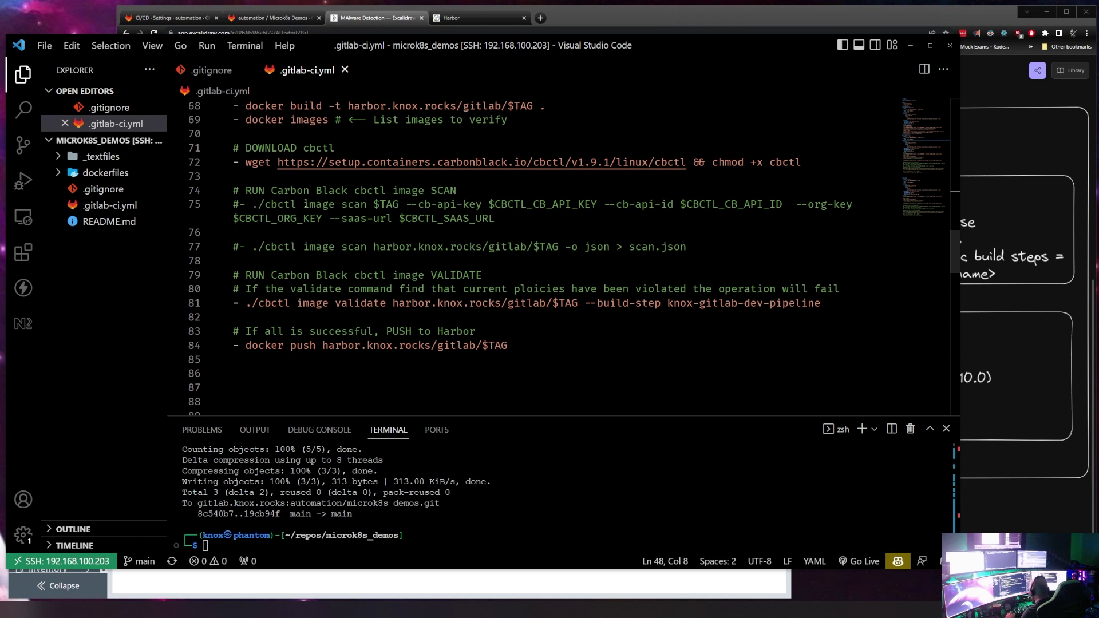
# Examine the commented-out cbctl image scan commands, including the API key, API ID, org key and SaaS URL variables they use.
pyautogui.moveTo(251, 205); pyautogui.dragTo(367, 204)
pyautogui.click(382, 218)
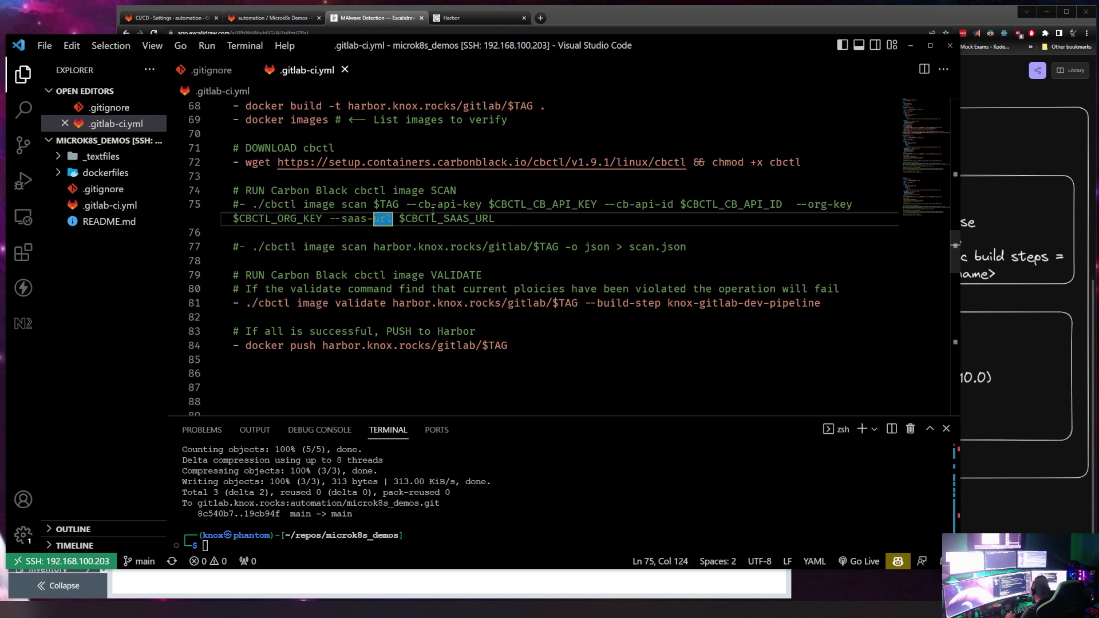
pyautogui.moveTo(490, 205); pyautogui.dragTo(592, 205)
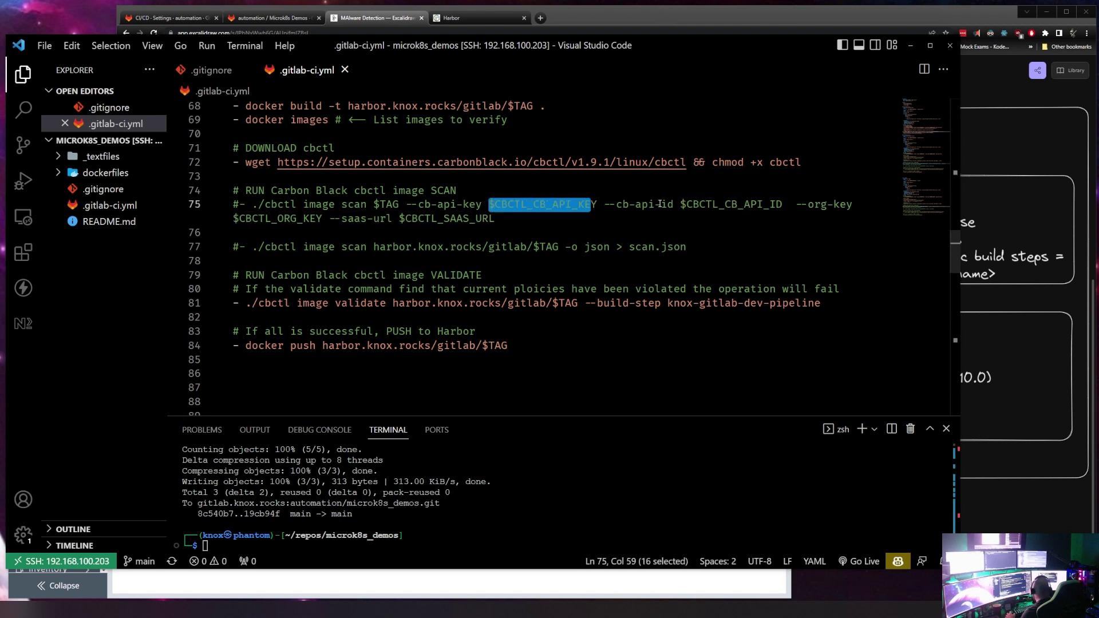
pyautogui.click(677, 213)
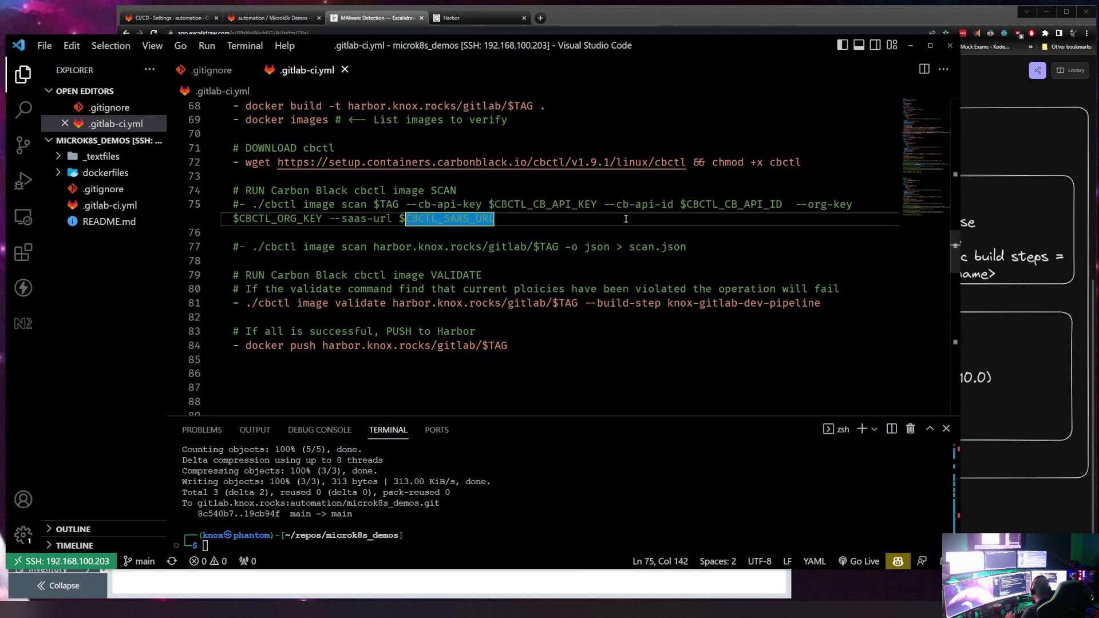
pyautogui.click(598, 228)
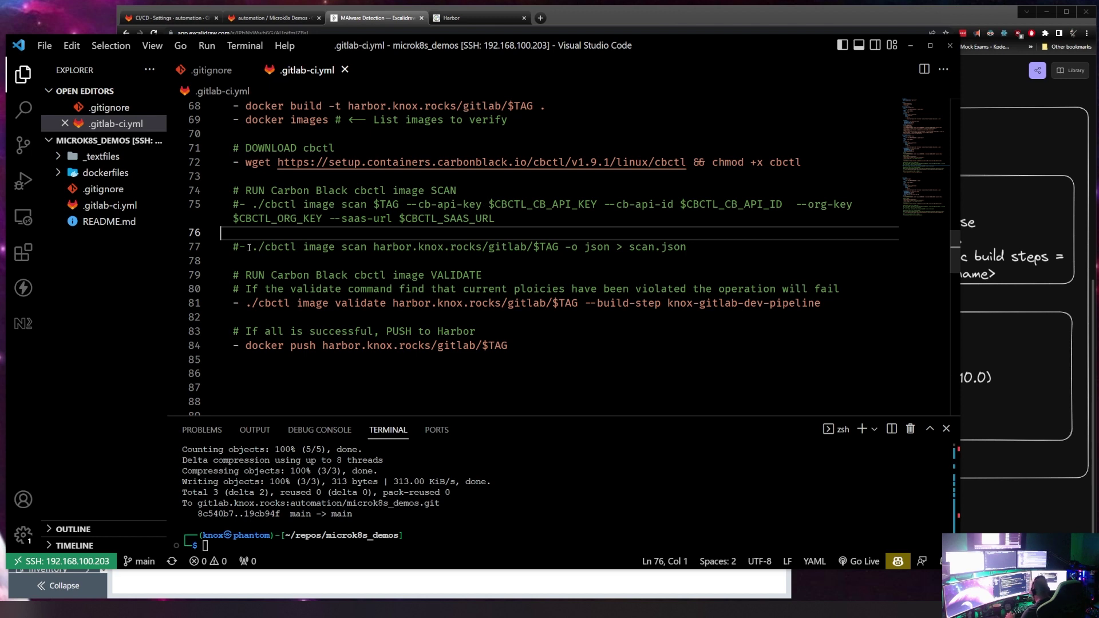
pyautogui.moveTo(252, 247); pyautogui.dragTo(297, 248)
pyautogui.click(487, 205)
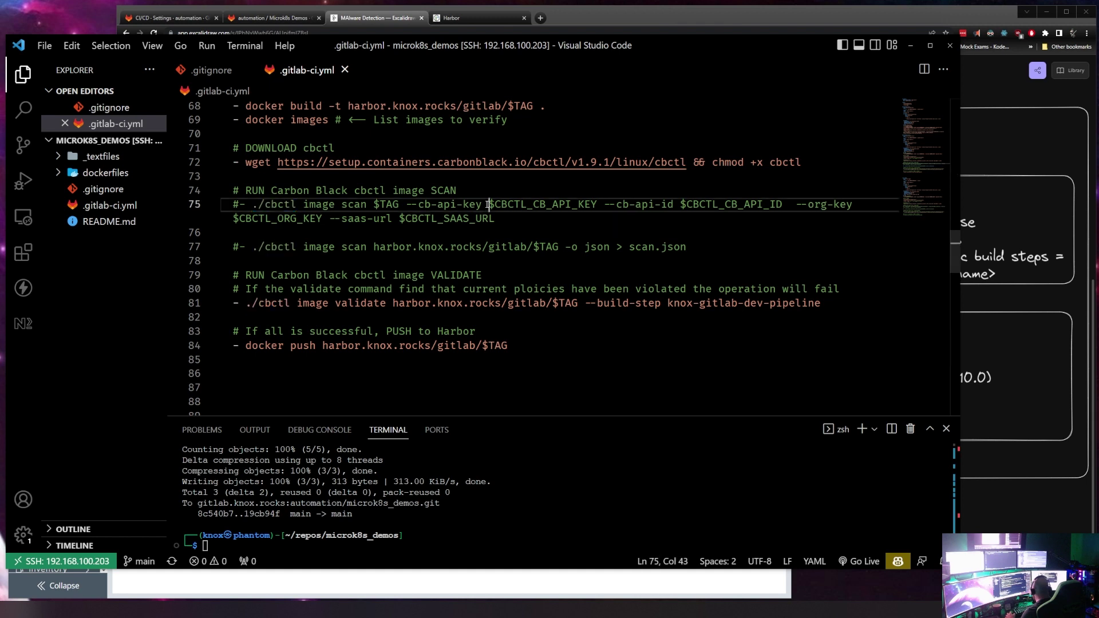
pyautogui.moveTo(488, 205); pyautogui.dragTo(597, 205)
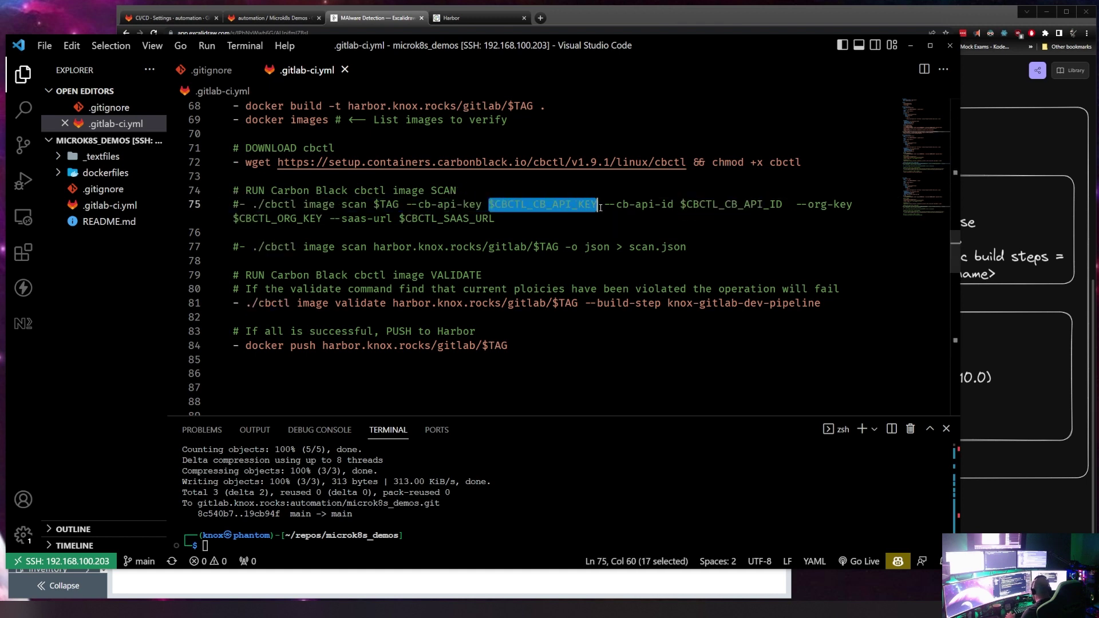
pyautogui.click(492, 234)
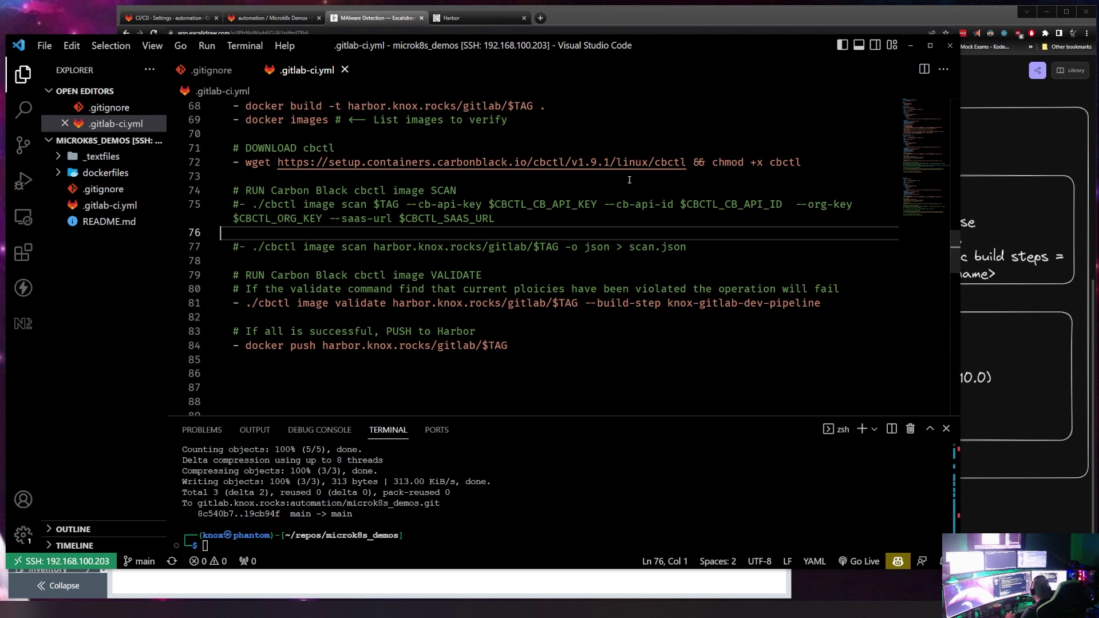
# Examine the cbctl image validate command and its --build-step knox-gitlab-dev-pipeline option in the build-python-extra job.
pyautogui.click(430, 261)
pyautogui.scroll(-1, 244, 243)
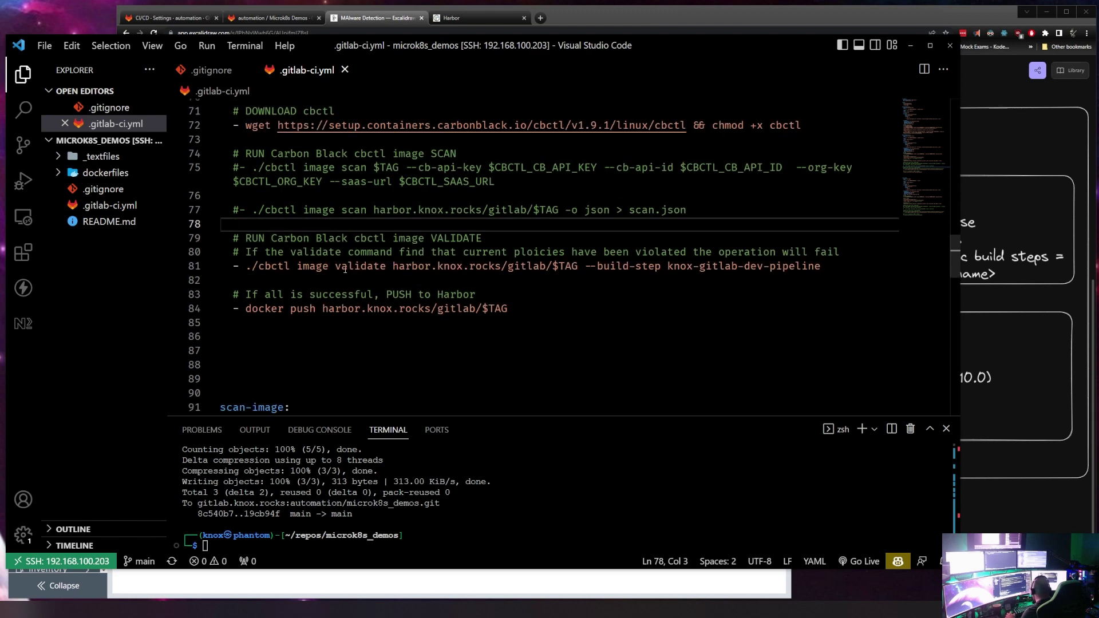
pyautogui.moveTo(248, 267); pyautogui.dragTo(387, 267)
pyautogui.click(389, 280)
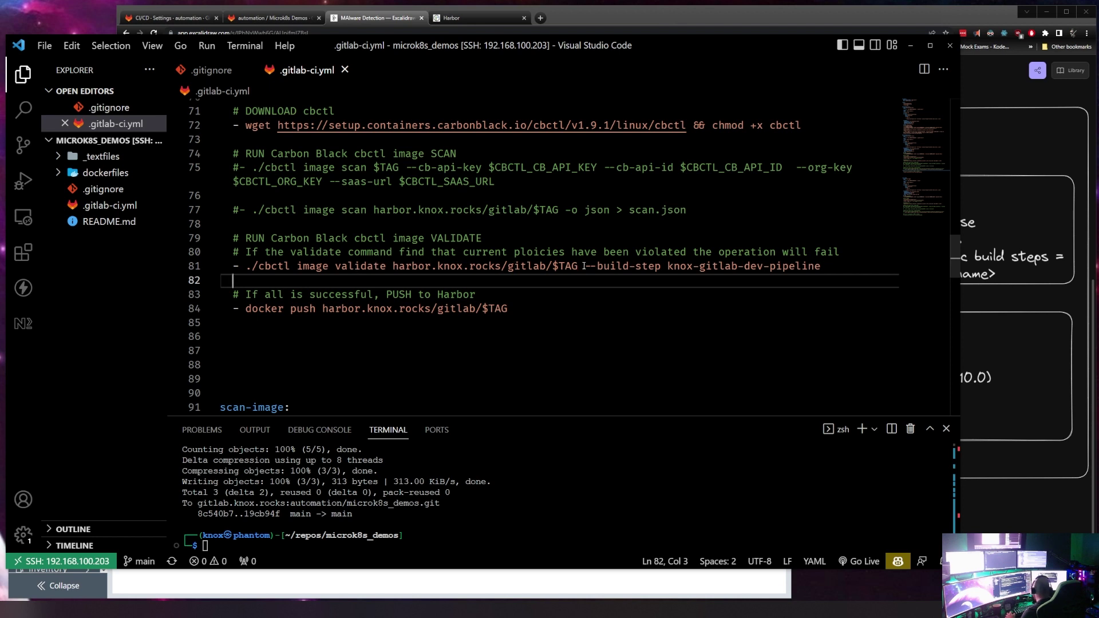
pyautogui.moveTo(584, 265); pyautogui.dragTo(662, 265)
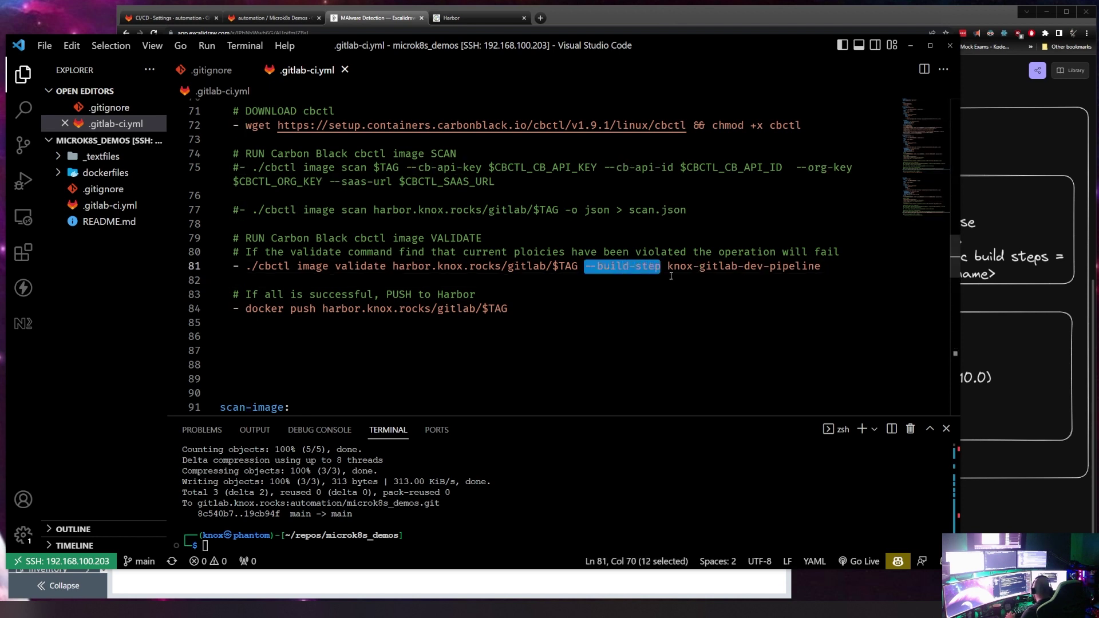
pyautogui.click(662, 280)
pyautogui.moveTo(584, 265); pyautogui.dragTo(832, 271)
pyautogui.click(676, 308)
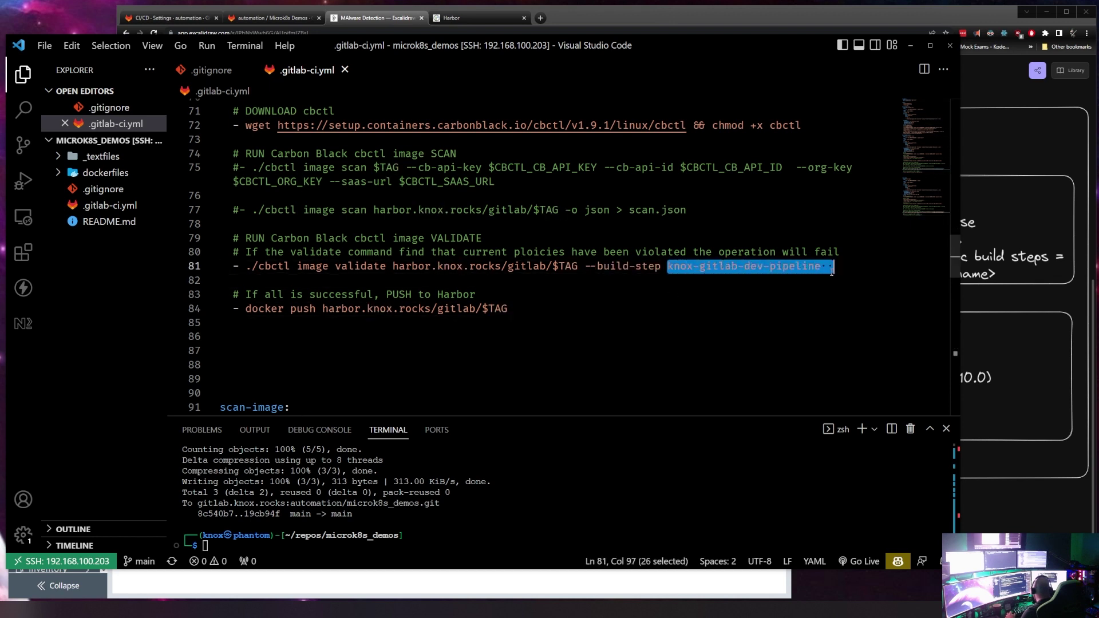
pyautogui.click(720, 287)
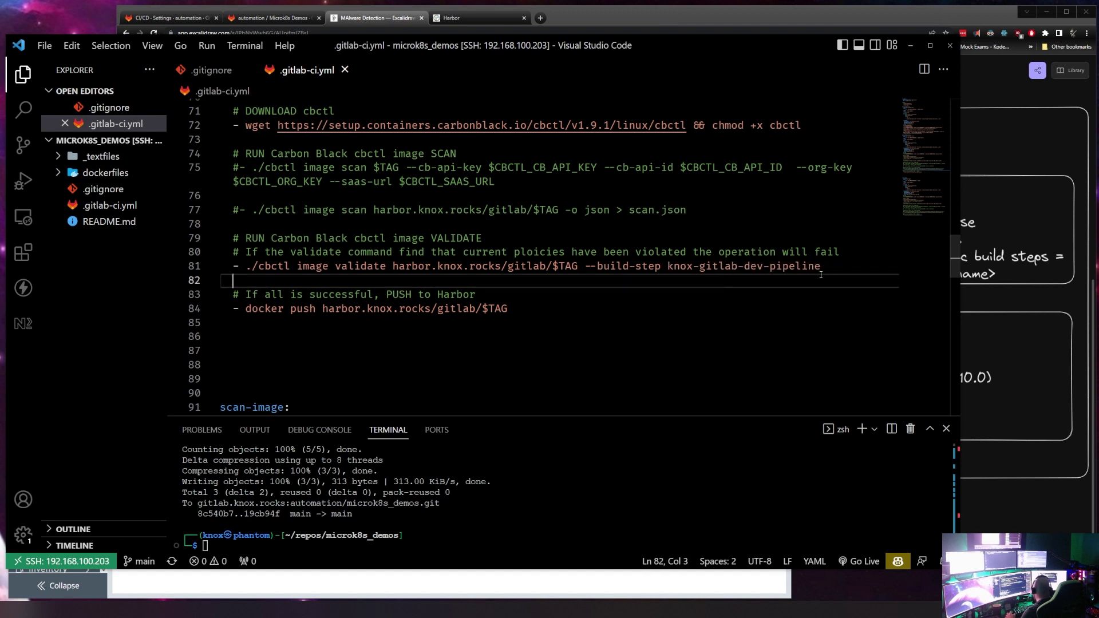
pyautogui.doubleClick(337, 267)
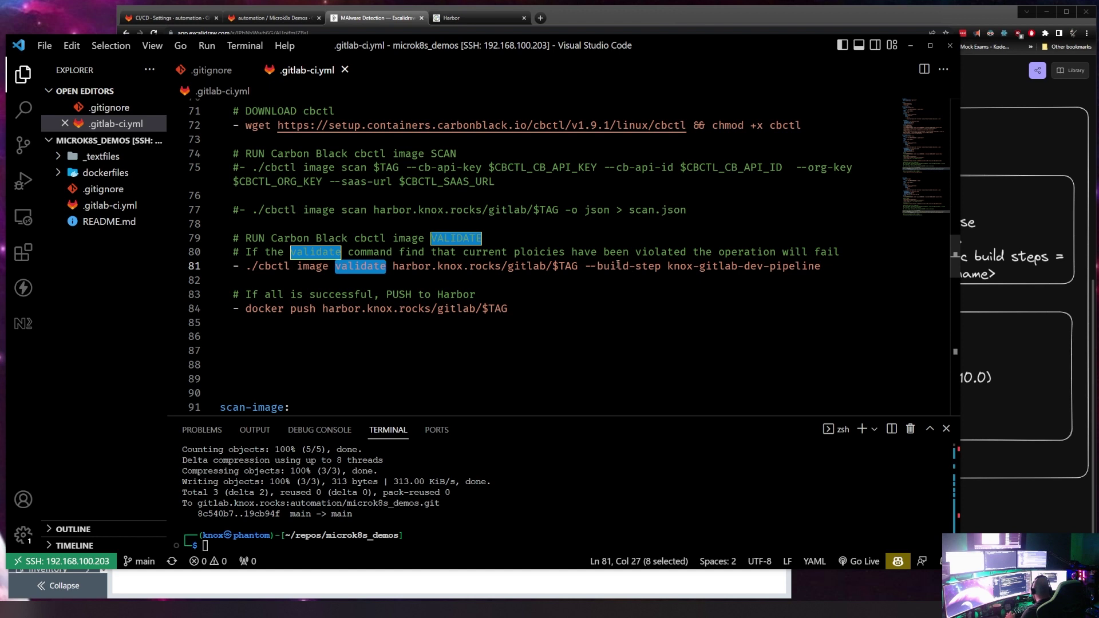
pyautogui.doubleClick(754, 267)
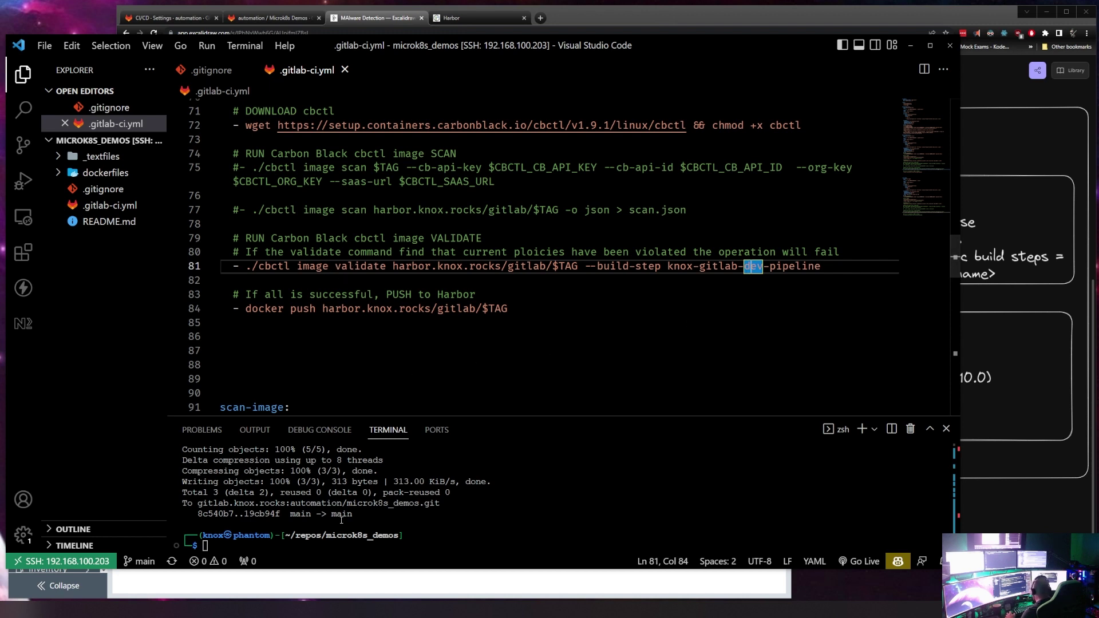
# Switch to the Excalidraw diagram in the browser and review how the hardening policies, Carbon Black Cloud and GitLab runner connect.
pyautogui.click(1014, 133)
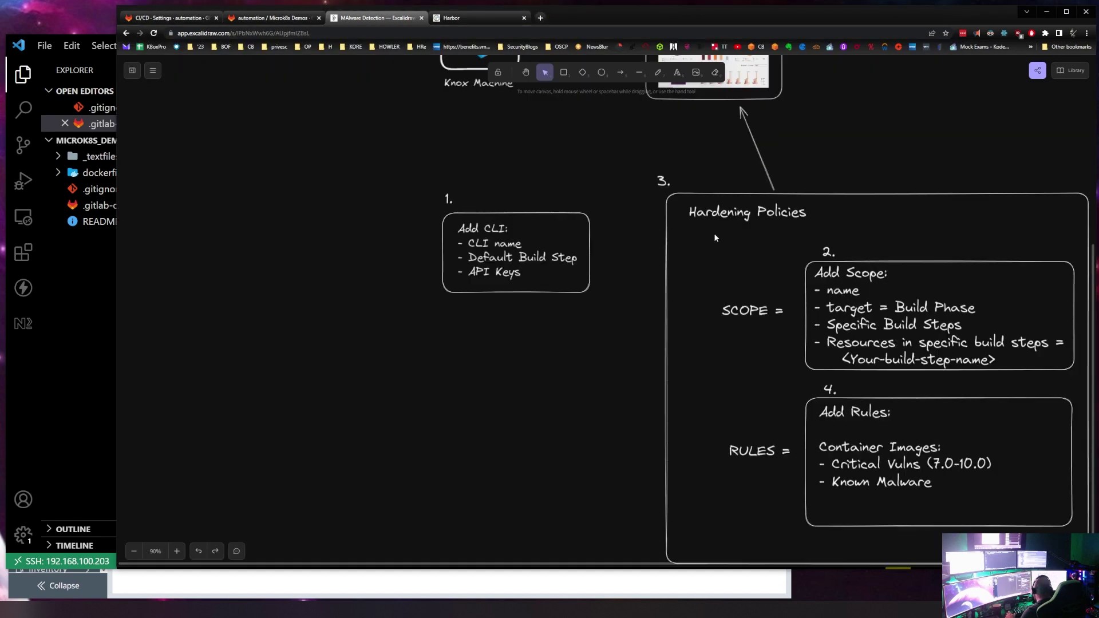
pyautogui.scroll(5, 714, 237)
pyautogui.scroll(-1, 697, 379)
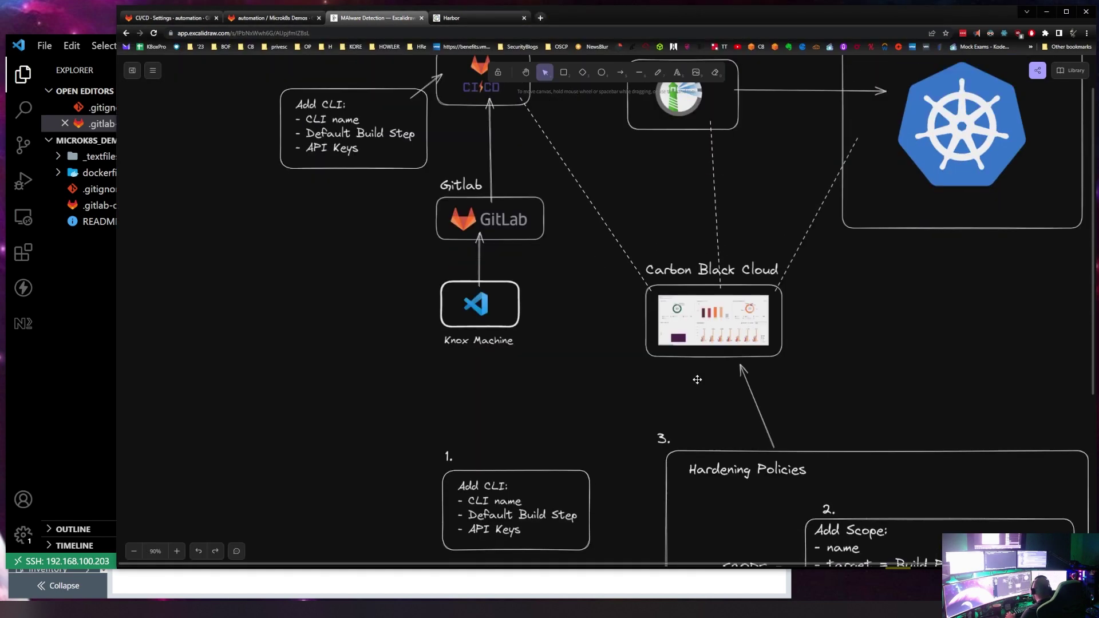
pyautogui.scroll(-2, 697, 379)
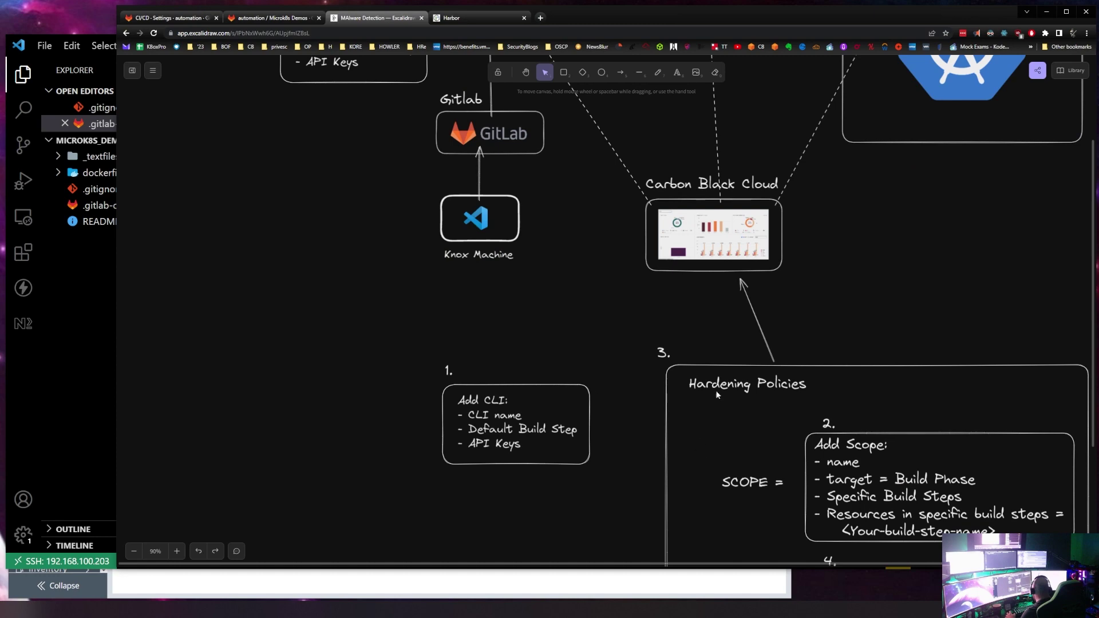
pyautogui.scroll(4, 679, 349)
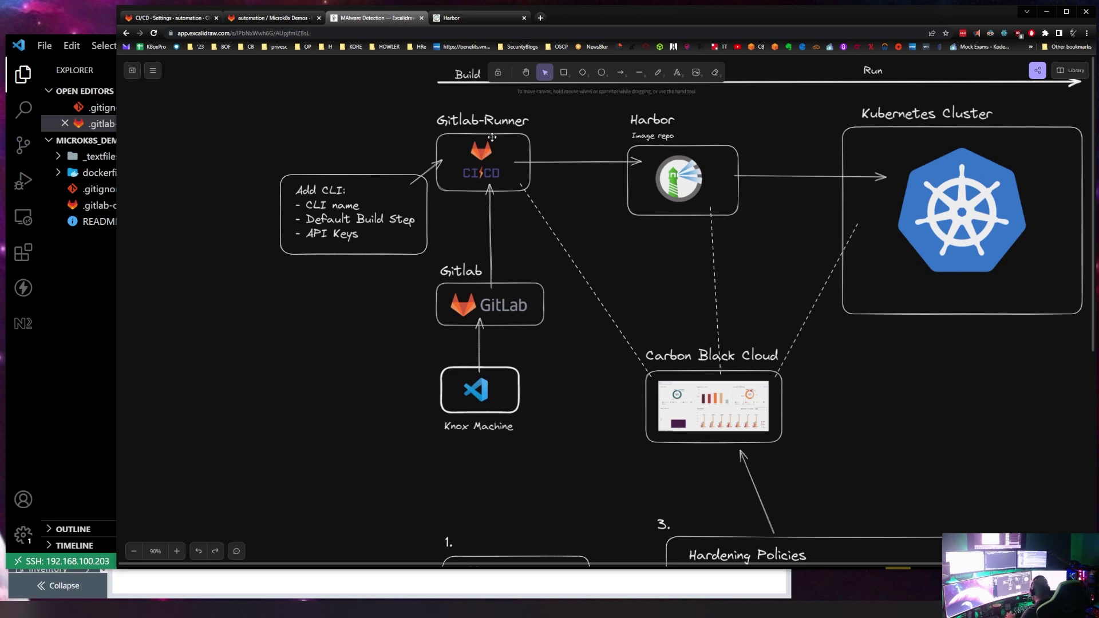
# Open the Microk8s Demos project's pipelines in GitLab and inspect the build-python-extra job log of the latest pipeline.
pyautogui.click(150, 18)
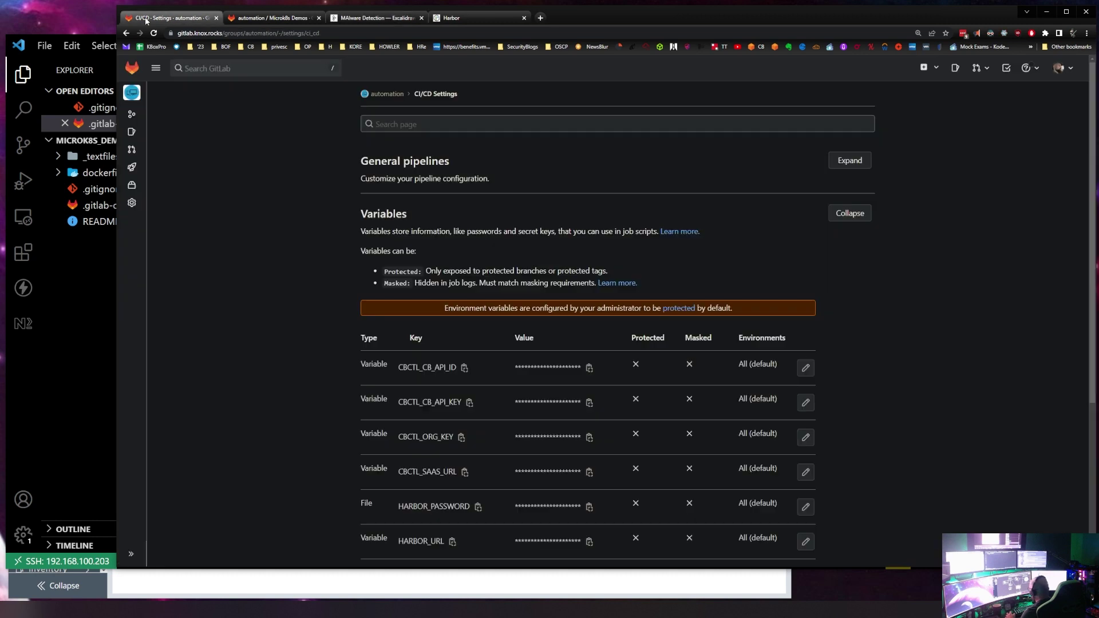
pyautogui.click(242, 17)
pyautogui.moveTo(133, 185)
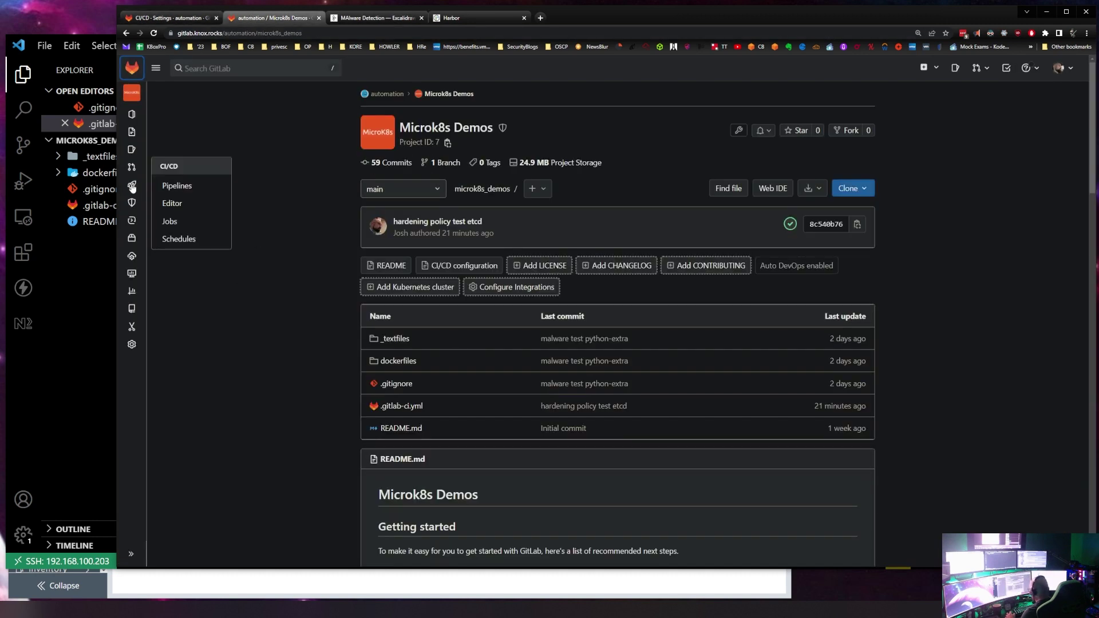
pyautogui.click(177, 187)
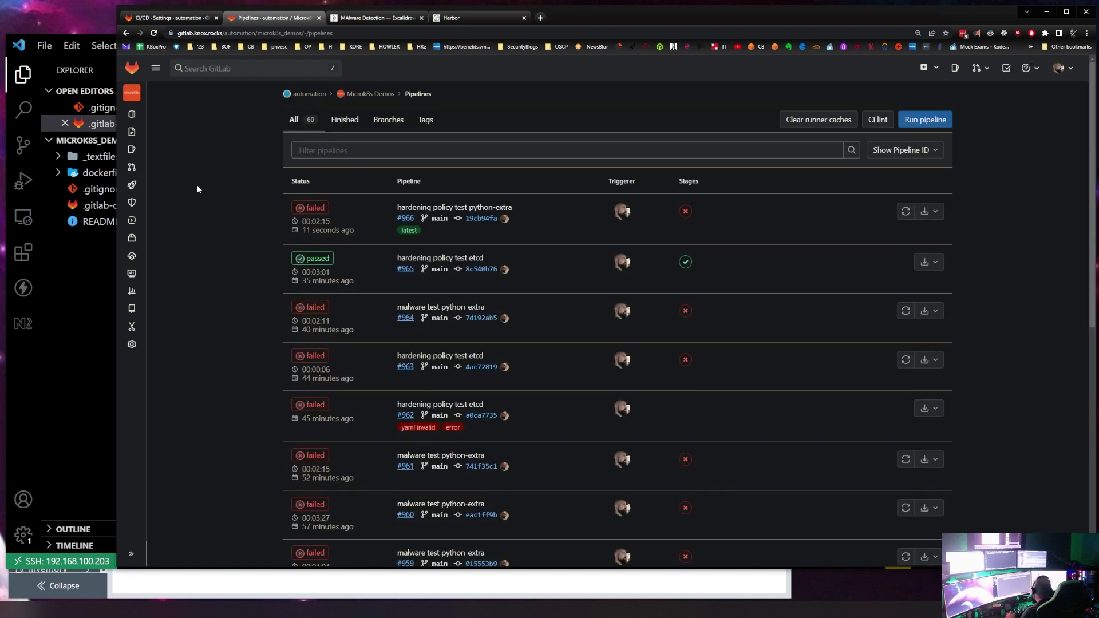
pyautogui.click(686, 211)
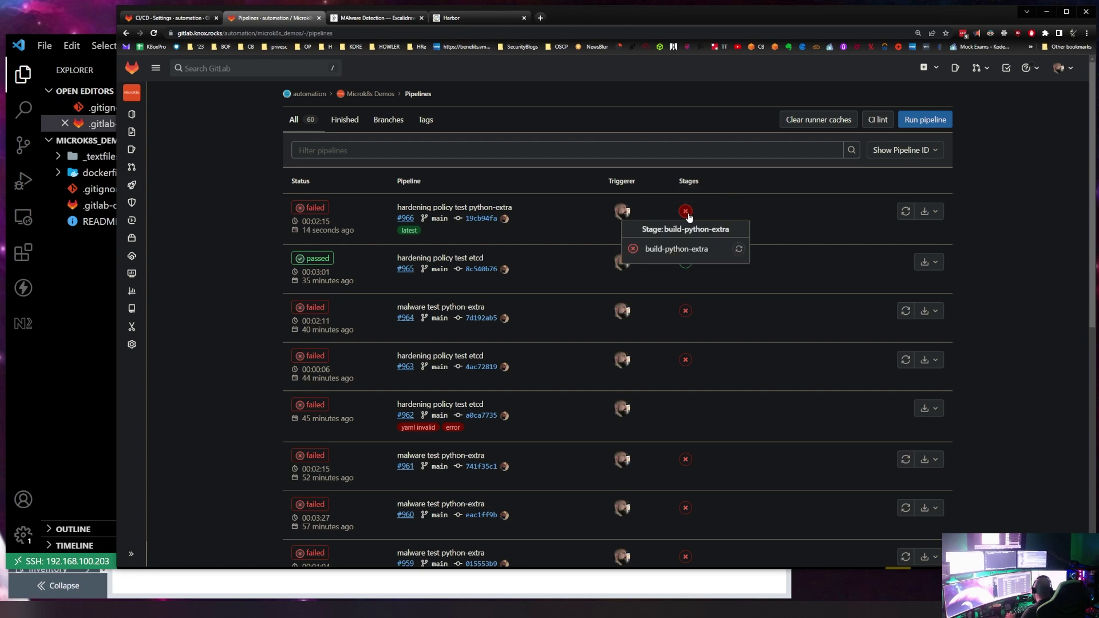
pyautogui.click(680, 252)
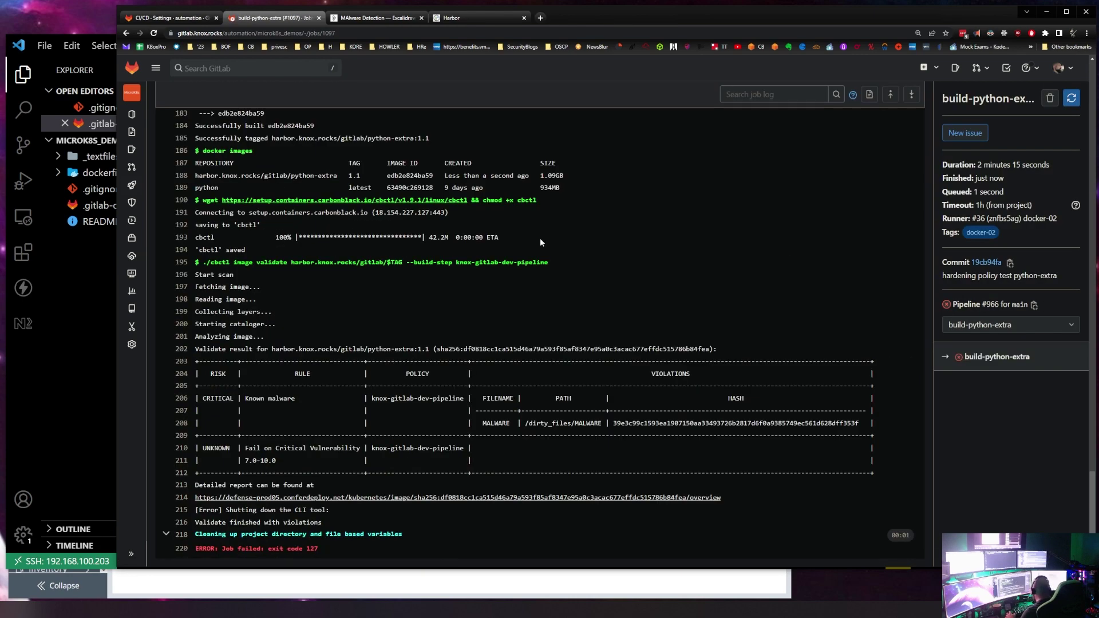
pyautogui.scroll(8, 514, 239)
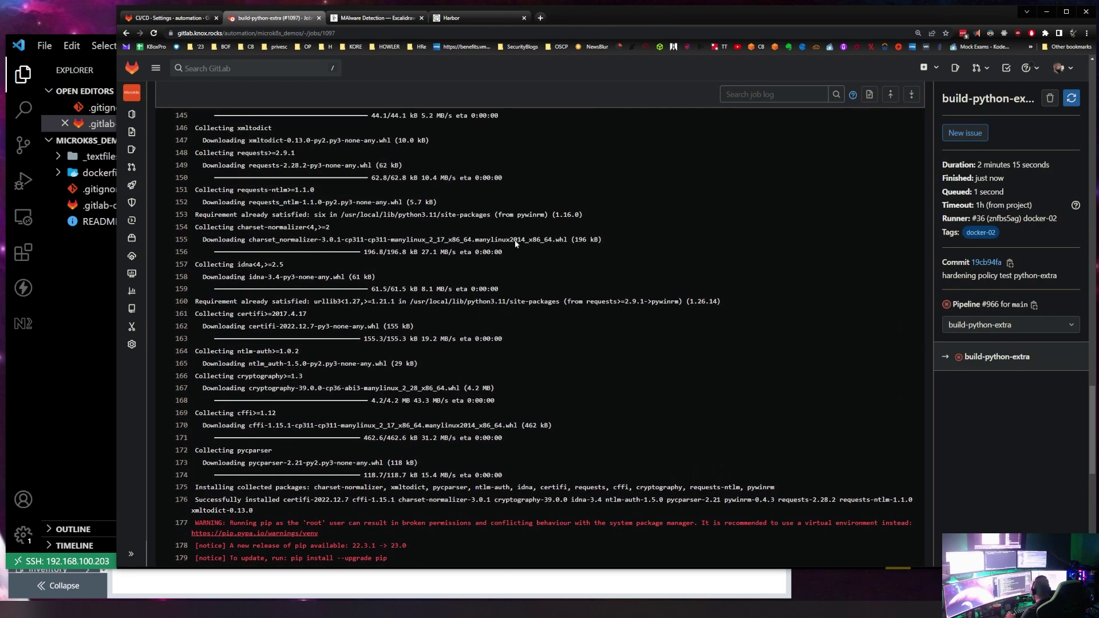
# Examine the cbctl image validate results and policy violations table in the build-python-extra job log.
pyautogui.scroll(10, 515, 243)
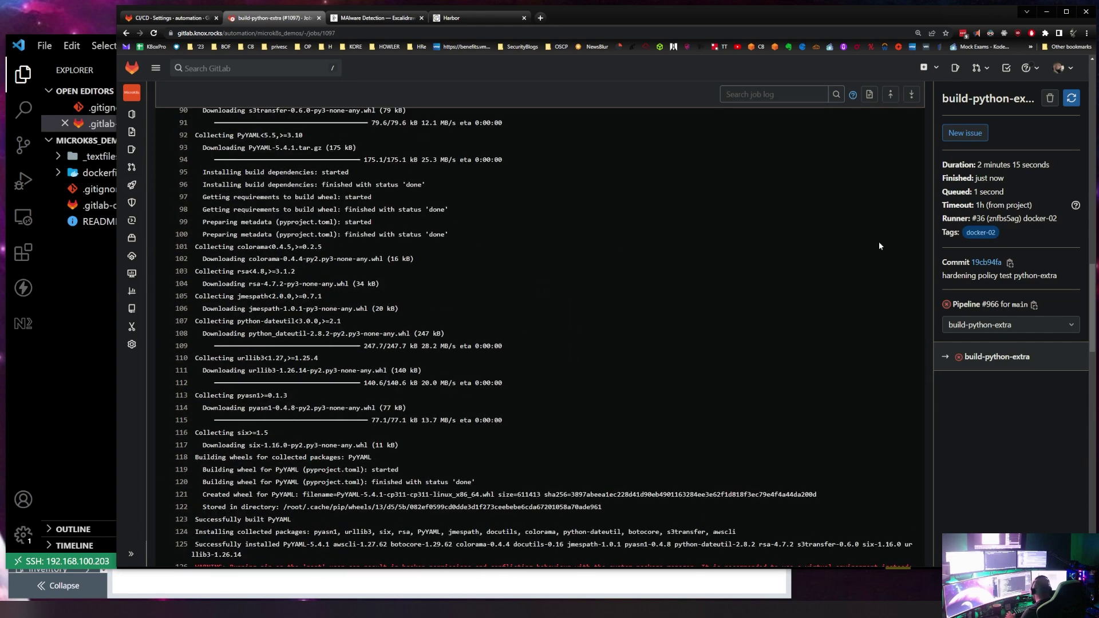
pyautogui.moveTo(1092, 292); pyautogui.dragTo(1074, 476)
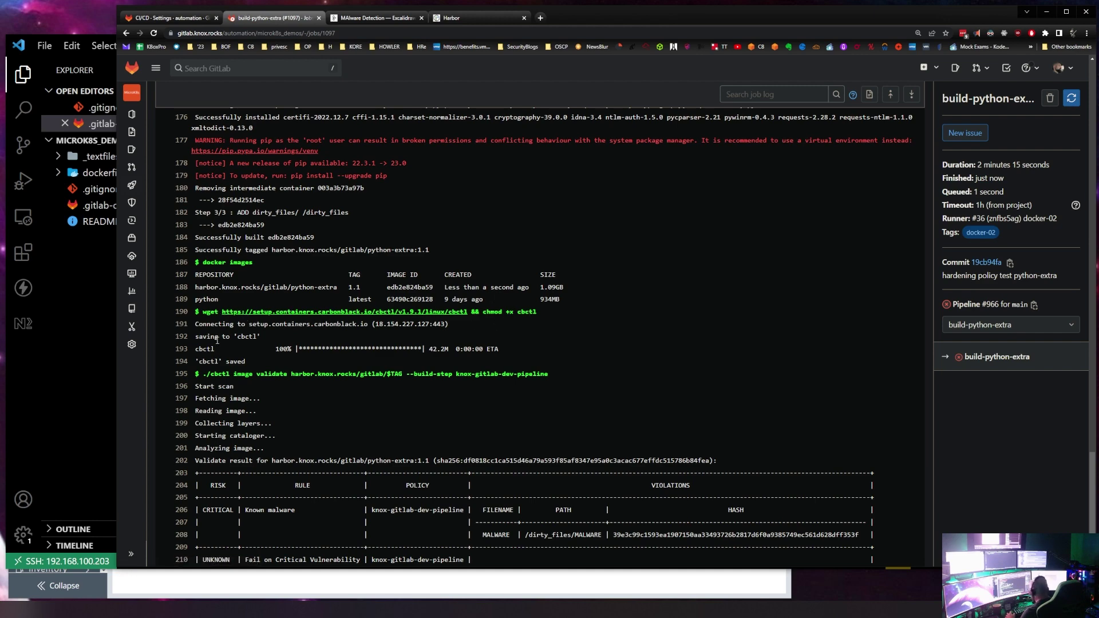
pyautogui.scroll(-2, 241, 343)
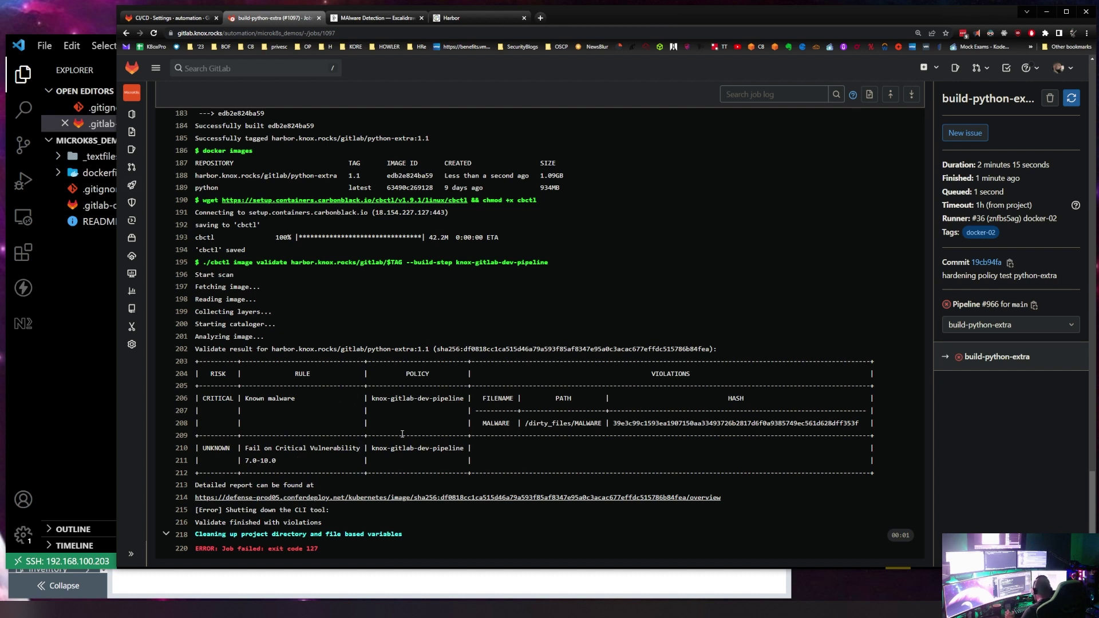
# Open the detailed report linked in the job log and review the image's violations, vulnerability summary and file reputations in Carbon Black Cloud.
pyautogui.middleClick(459, 498)
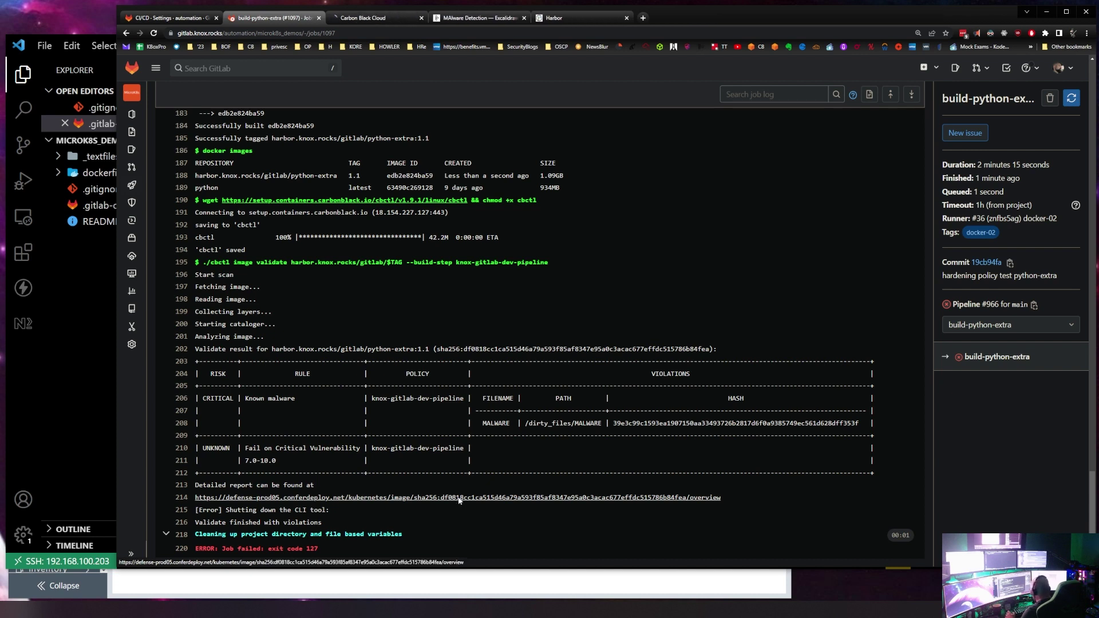
pyautogui.click(372, 19)
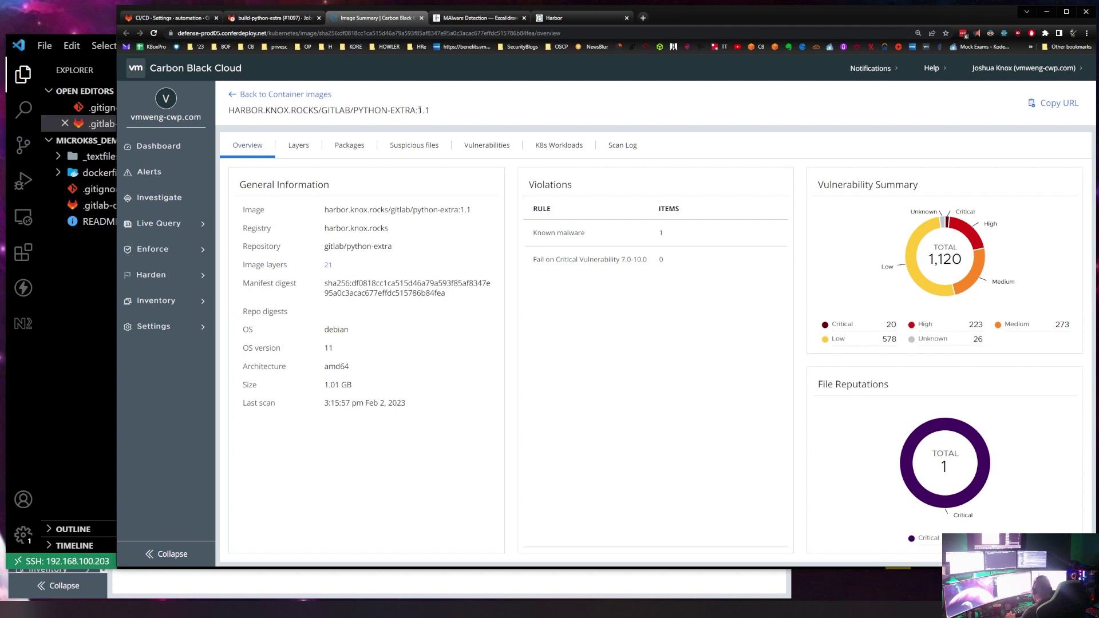
pyautogui.moveTo(527, 185); pyautogui.dragTo(646, 195)
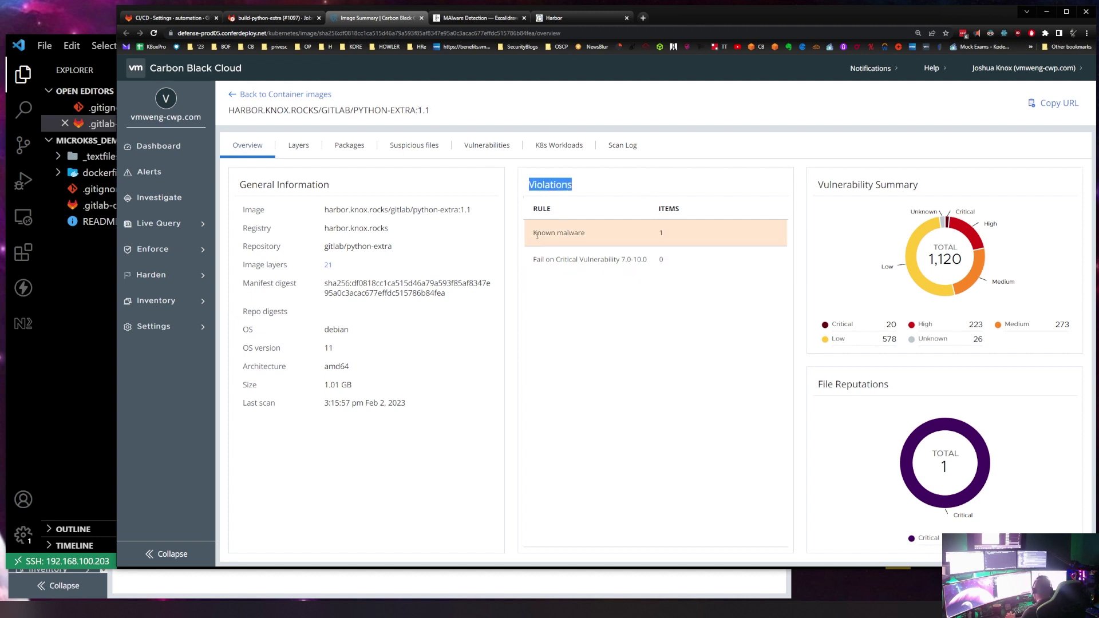
pyautogui.click(313, 247)
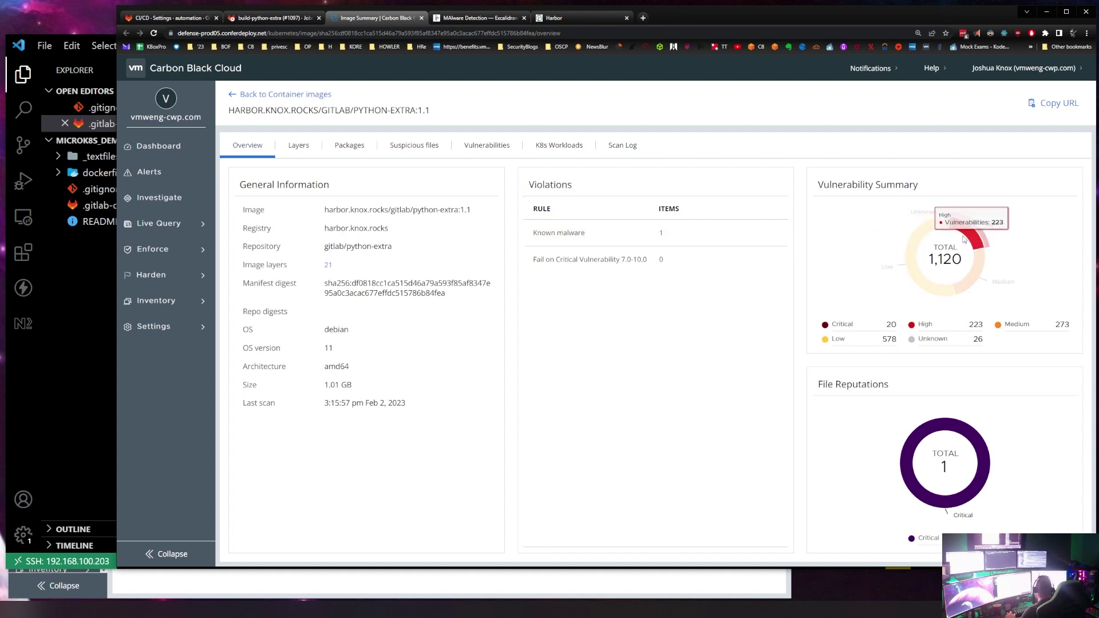
pyautogui.moveTo(916, 259)
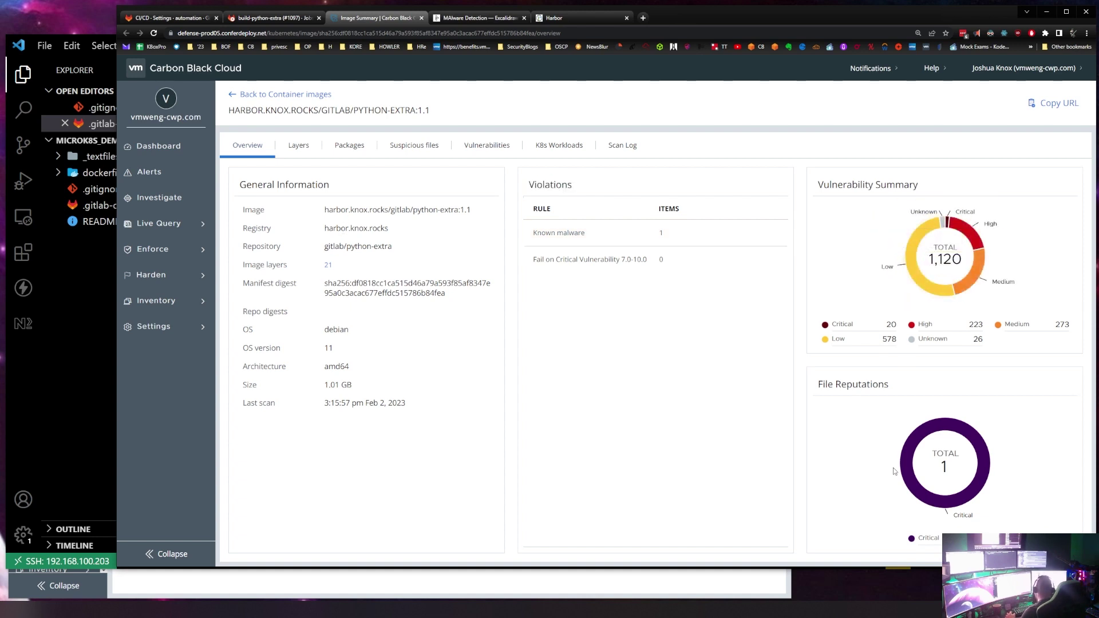
pyautogui.moveTo(906, 486)
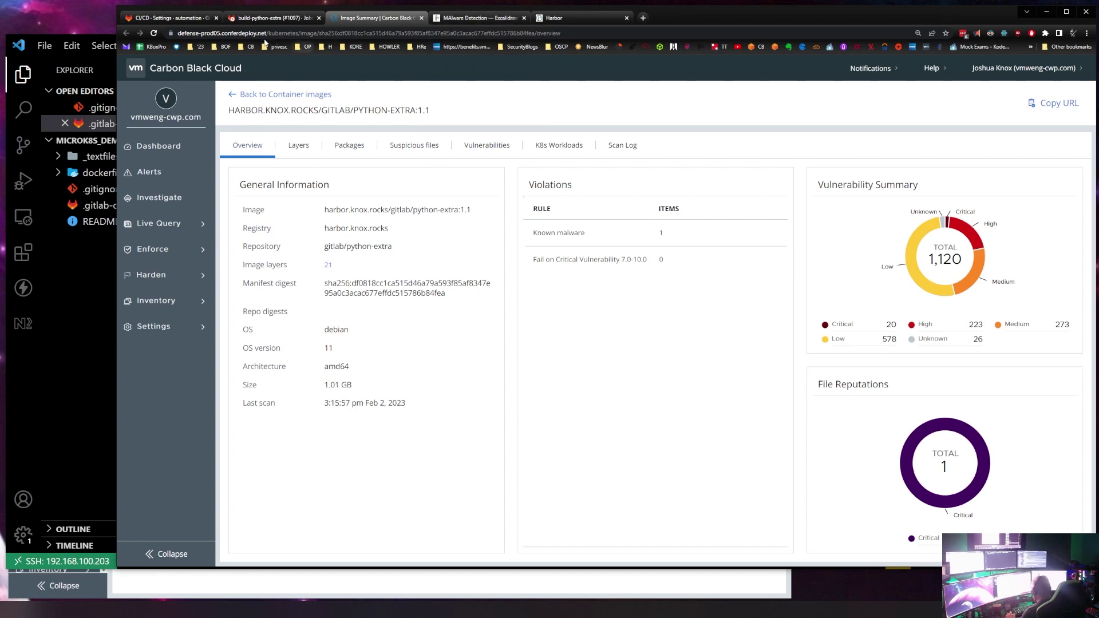
# Highlight the final error line in the GitLab build-python-extra job log and return to the Excalidraw pipeline diagram.
pyautogui.click(182, 21)
pyautogui.click(263, 18)
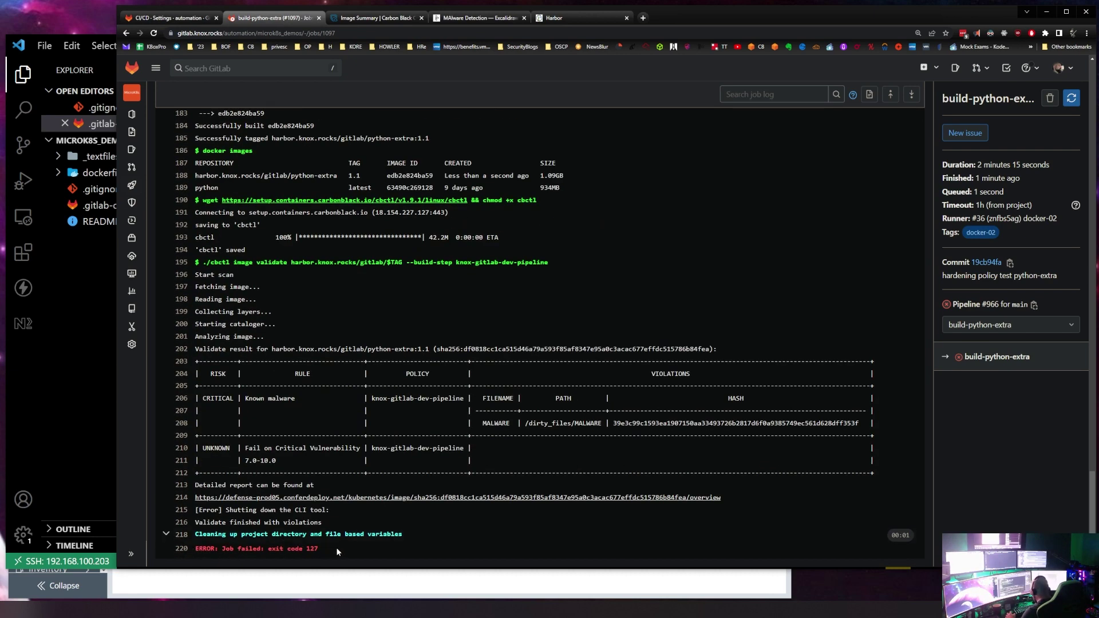
pyautogui.moveTo(339, 552); pyautogui.dragTo(188, 548)
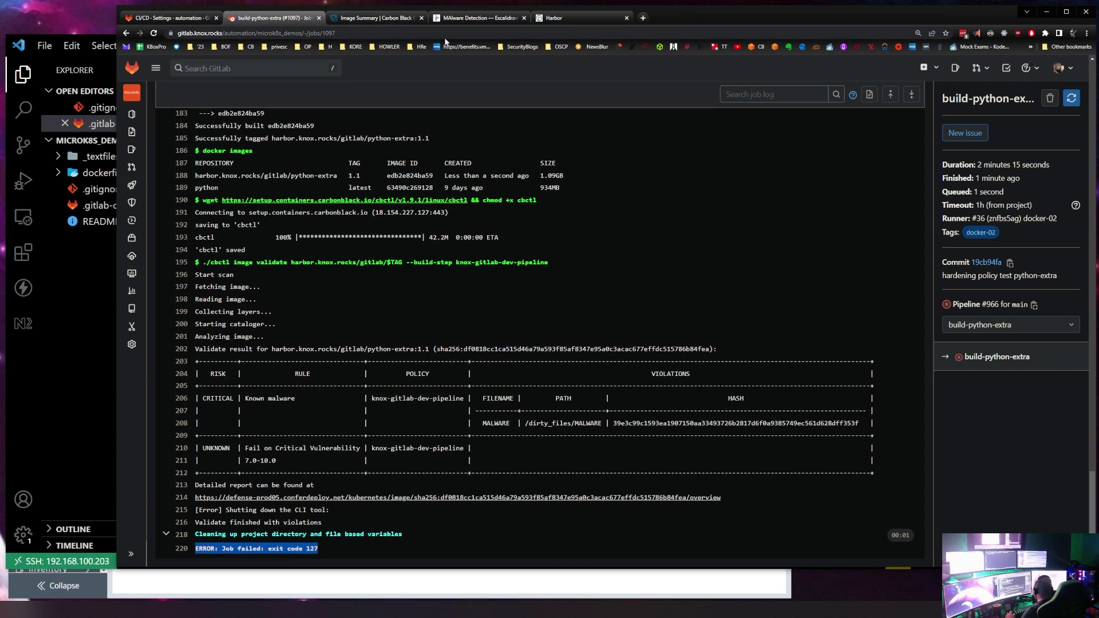
pyautogui.click(465, 19)
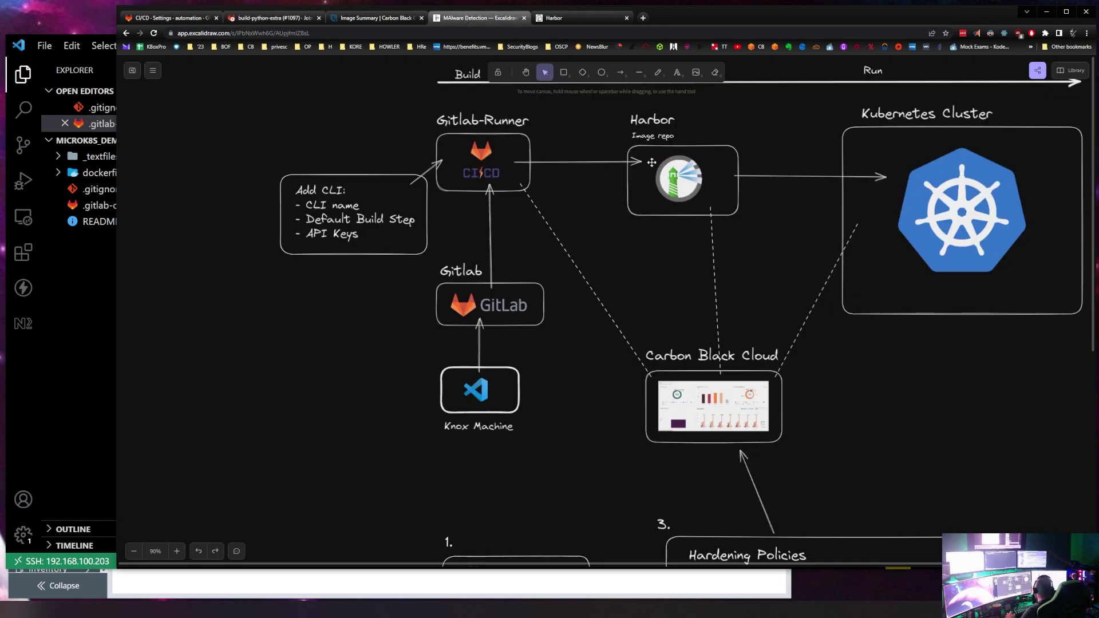